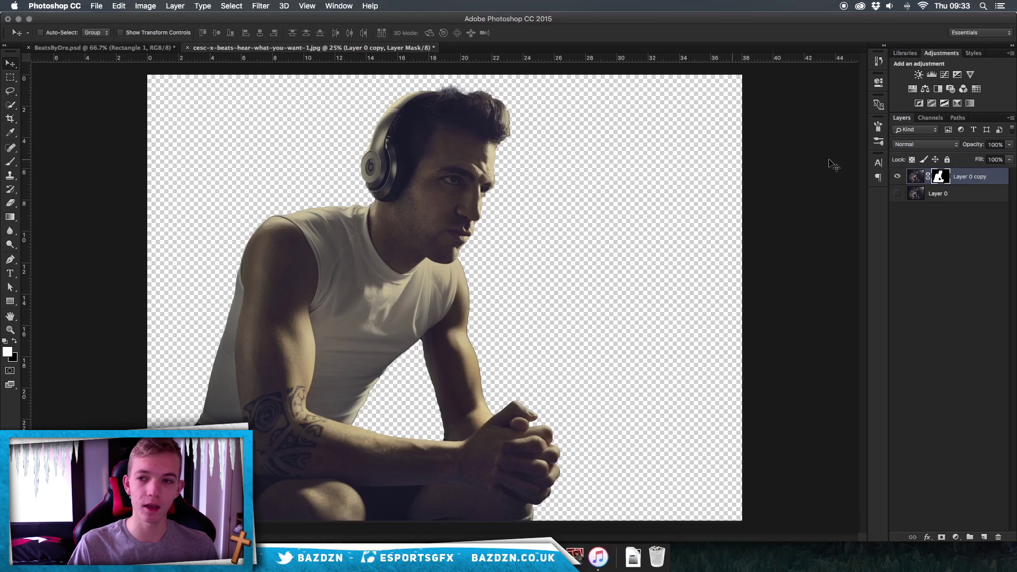
# - Show the original Layer 0 and hide the masked Layer 0 copy to compare the cutout with the full photo
pyautogui.click(897, 192)
pyautogui.click(898, 177)
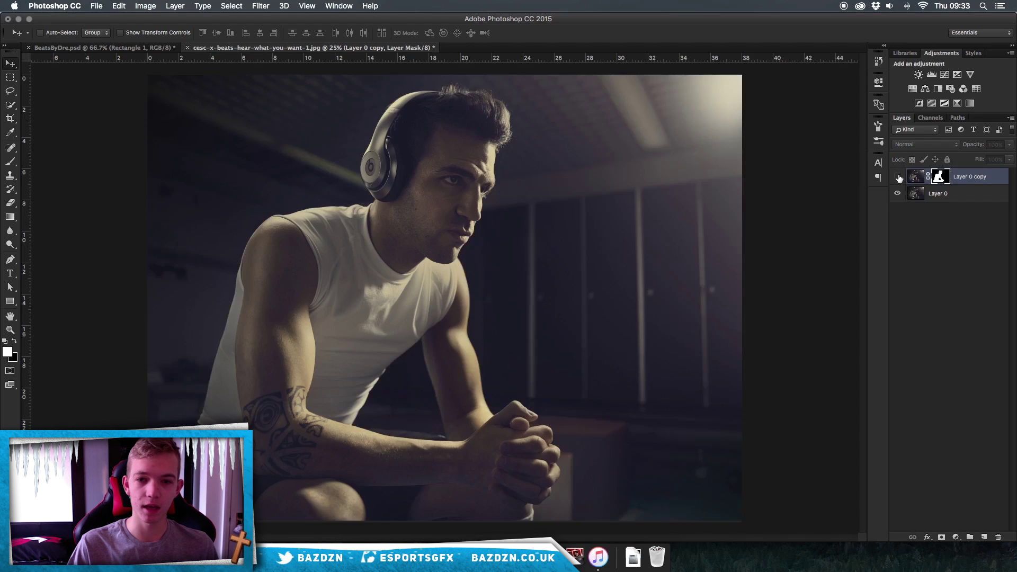
pyautogui.click(897, 177)
pyautogui.click(897, 177)
# - Switch to BeatsByDre.psd and hide its adjustment, smoke, flare, logo, text and background layers, keeping the player cutouts shown
pyautogui.click(103, 48)
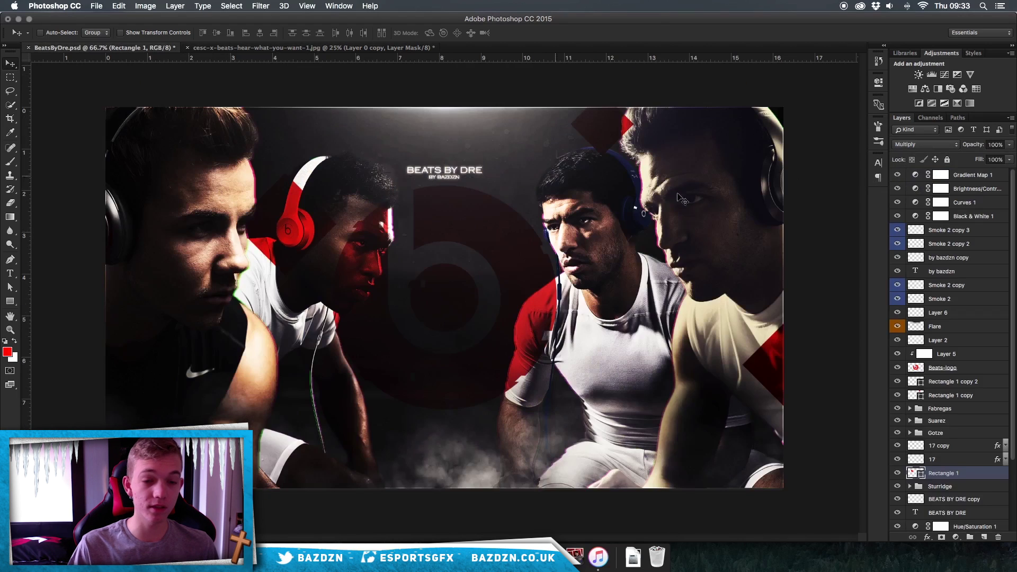
pyautogui.moveTo(897, 175); pyautogui.dragTo(898, 493)
pyautogui.scroll(-3, 909, 418)
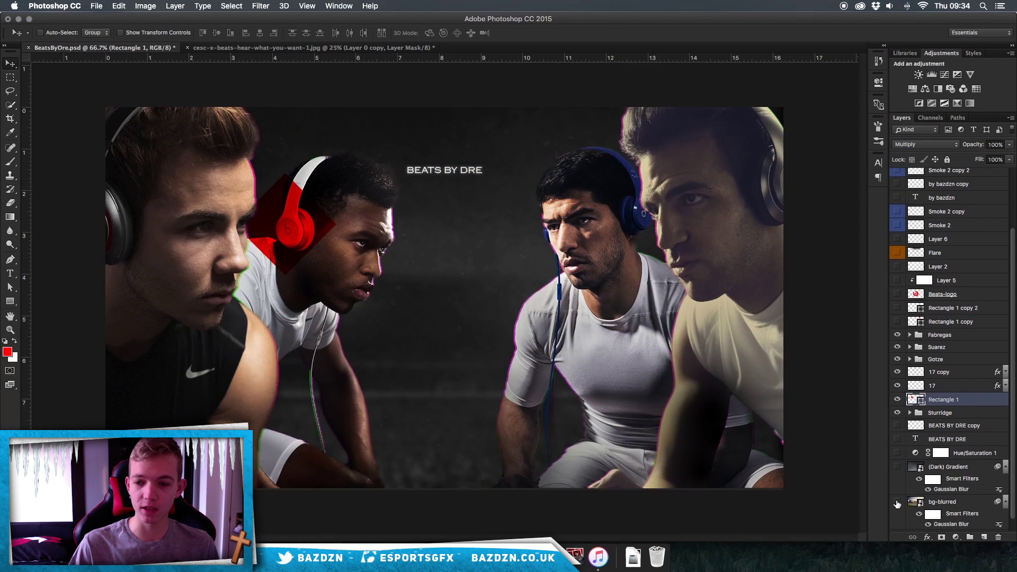
pyautogui.click(897, 525)
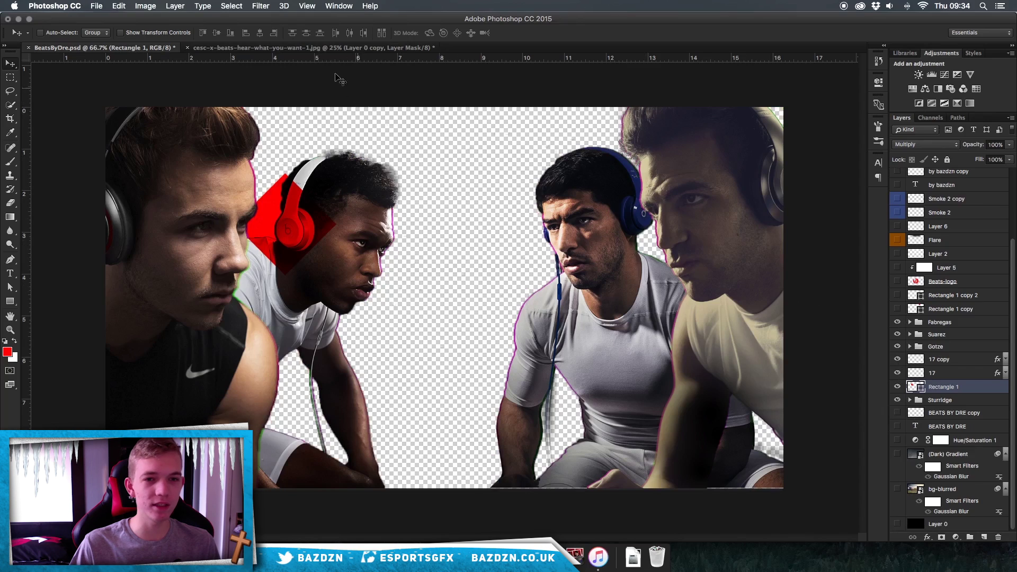
# - Return to the photo of the seated man and delete the masked Layer 0 copy
pyautogui.click(318, 49)
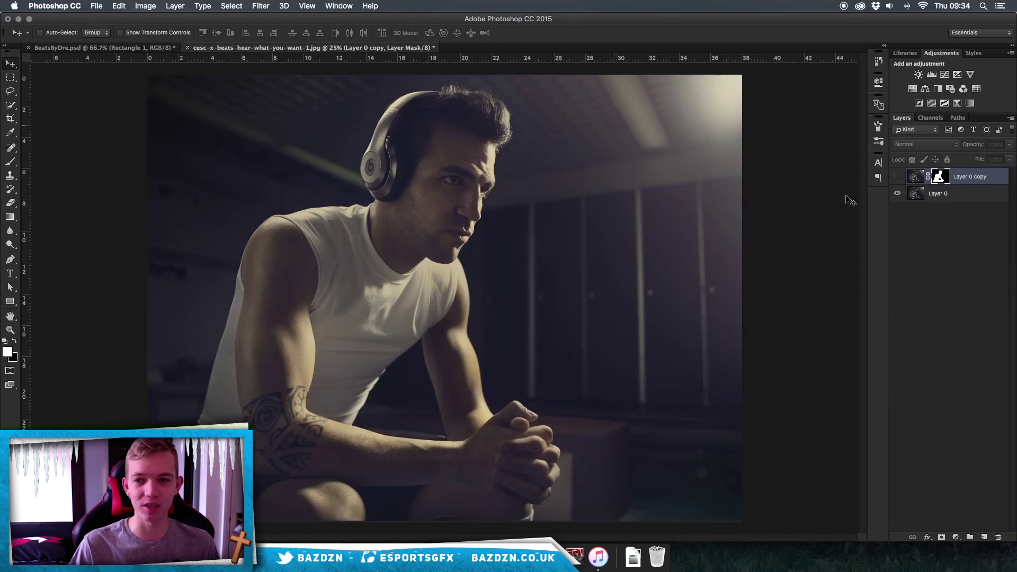
pyautogui.press('Delete')
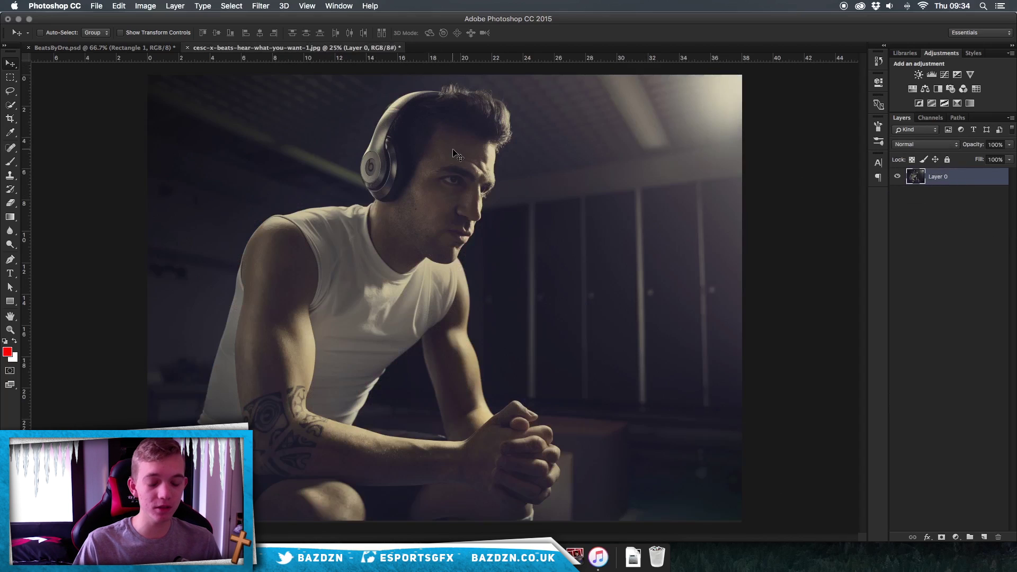
pyautogui.press('super+minus')
pyautogui.press('super+equal')
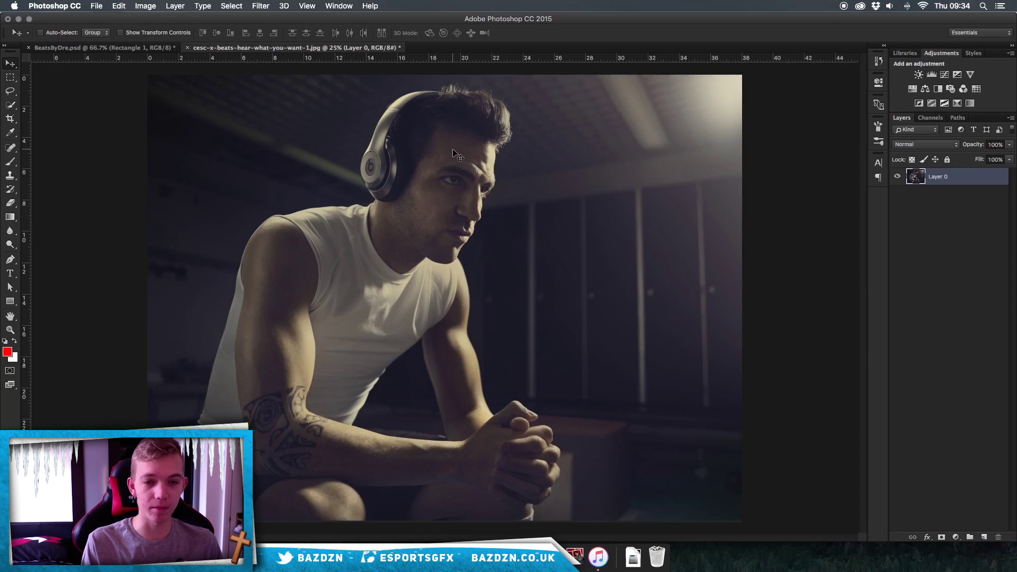
pyautogui.press('super+minus')
pyautogui.press('super+equal')
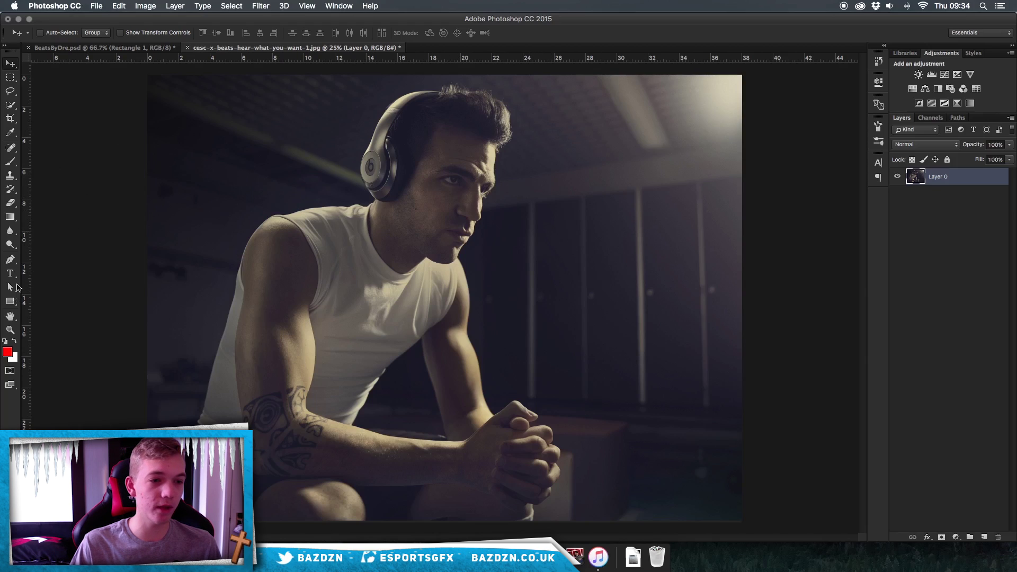
# - Select the whole seated man, from his arm and shirt to his headphones, with the Quick Selection Tool
pyautogui.click(11, 105)
pyautogui.click(12, 107)
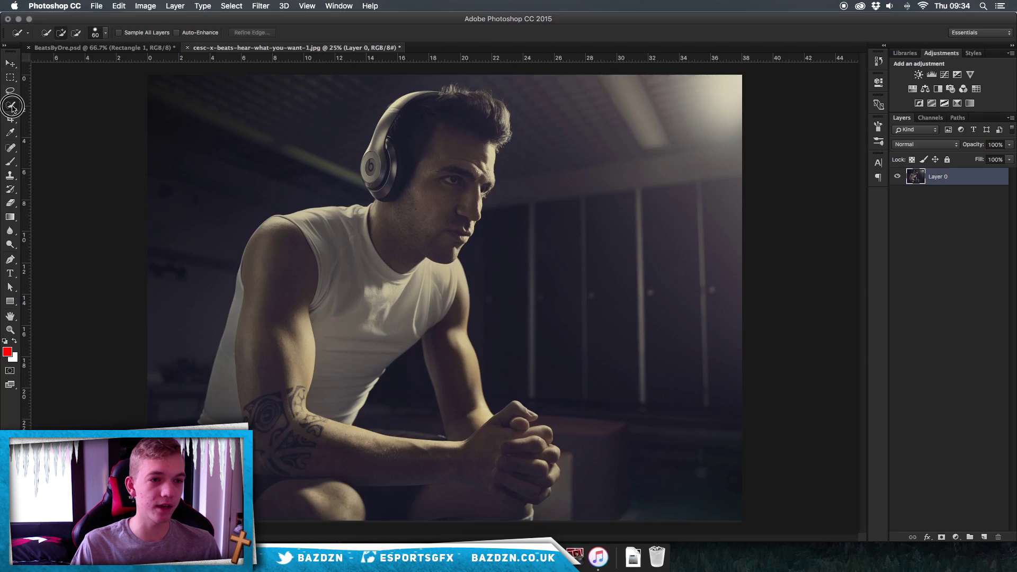
pyautogui.moveTo(12, 107); pyautogui.dragTo(47, 106)
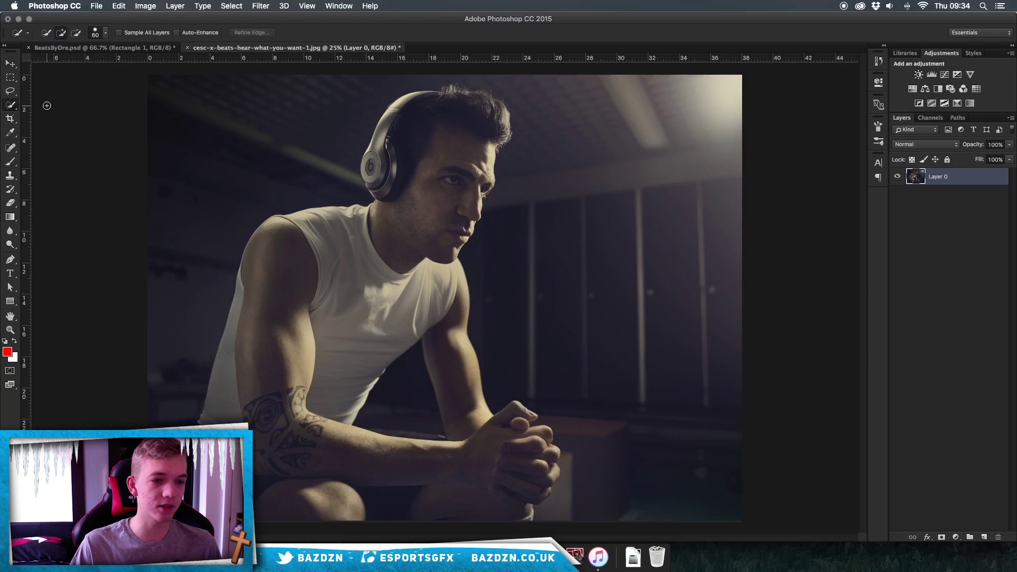
pyautogui.keyDown('alt'); pyautogui.click(13, 109); pyautogui.keyUp('alt')
pyautogui.moveTo(12, 108); pyautogui.dragTo(13, 109)
pyautogui.keyDown('alt'); pyautogui.click(13, 108); pyautogui.keyUp('alt')
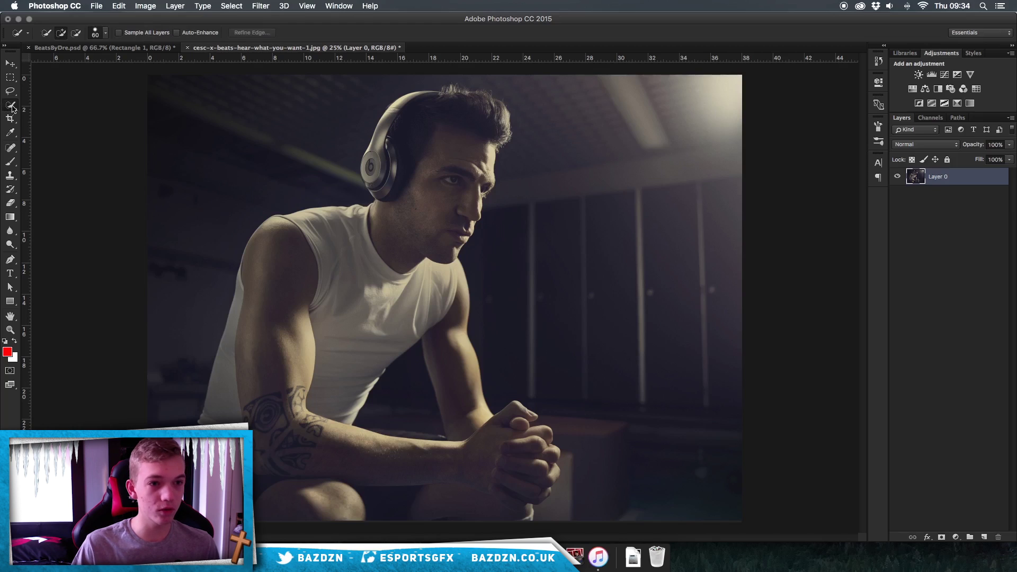
pyautogui.keyDown('alt'); pyautogui.click(13, 108); pyautogui.keyUp('alt')
pyautogui.keyDown('alt'); pyautogui.click(13, 108); pyautogui.keyUp('alt')
pyautogui.keyDown('alt'); pyautogui.click(12, 108); pyautogui.keyUp('alt')
pyautogui.keyDown('alt'); pyautogui.click(13, 108); pyautogui.keyUp('alt')
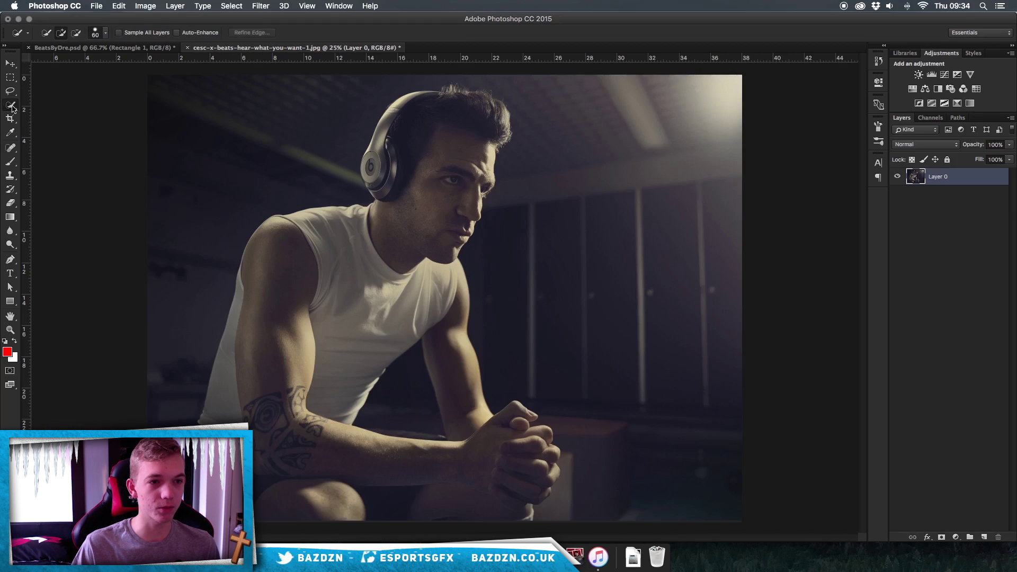
pyautogui.click(13, 108)
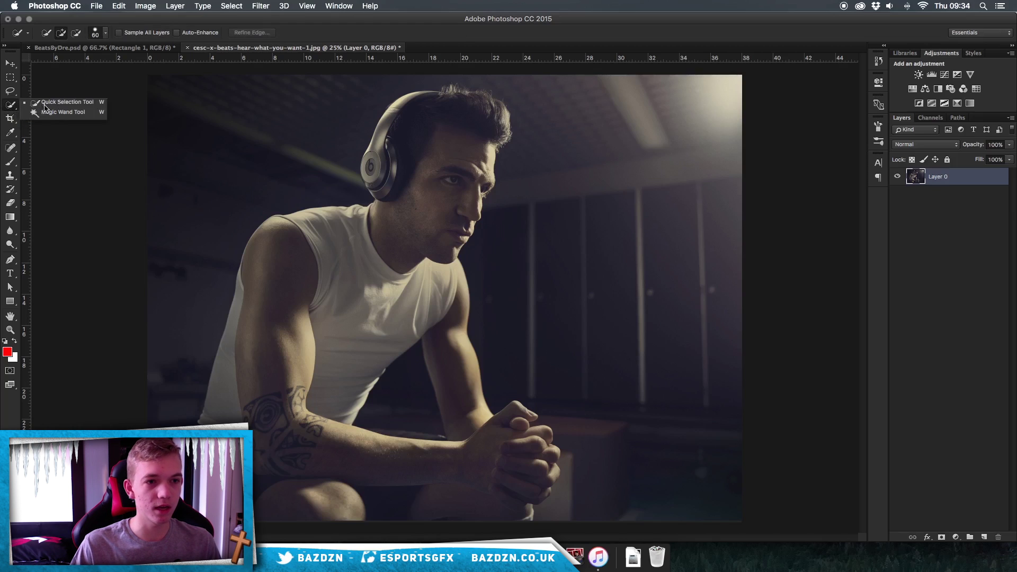
pyautogui.click(61, 102)
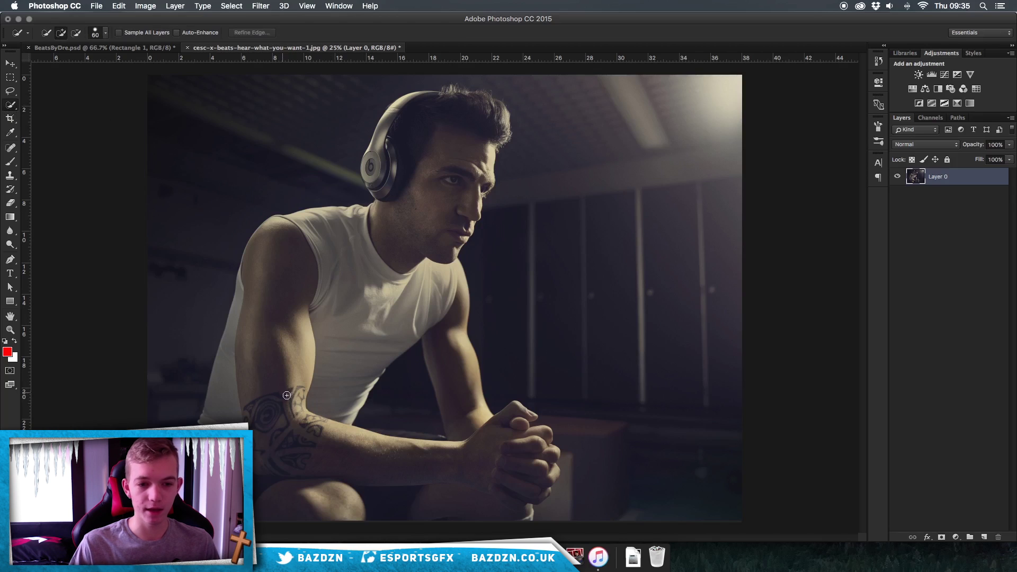
pyautogui.moveTo(279, 364)
pyautogui.mouseDown()
pyautogui.moveTo(413, 206)
pyautogui.moveTo(426, 161)
pyautogui.moveTo(416, 107)
pyautogui.moveTo(421, 307)
pyautogui.moveTo(475, 449)
pyautogui.moveTo(469, 476)
pyautogui.moveTo(430, 492)
pyautogui.moveTo(332, 501)
pyautogui.moveTo(437, 349)
pyautogui.mouseUp()
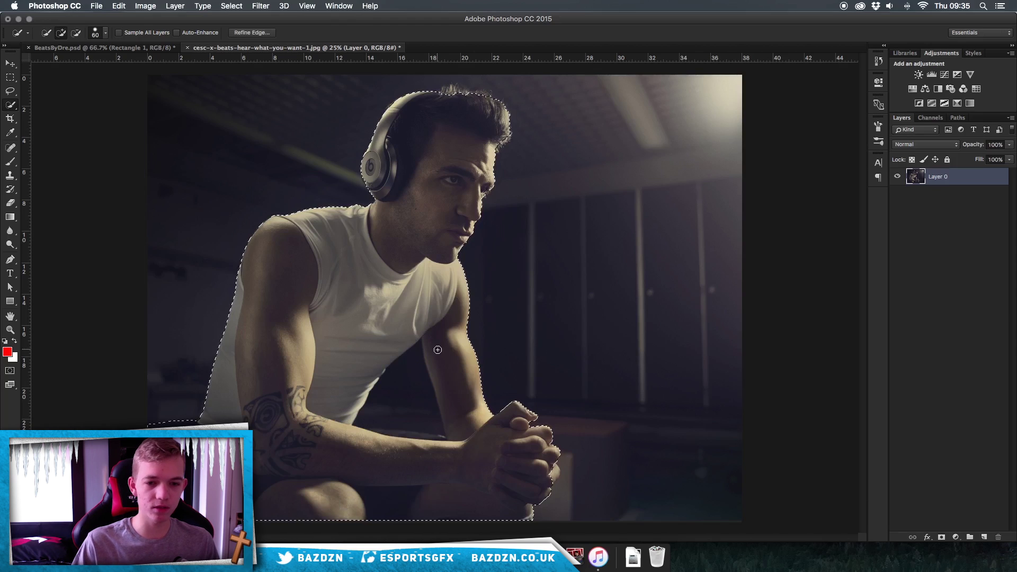
# - Try to subtract the dark background beside the man's shorts from the selection
pyautogui.scroll(1, 437, 350)
pyautogui.scroll(-3, 324, 352)
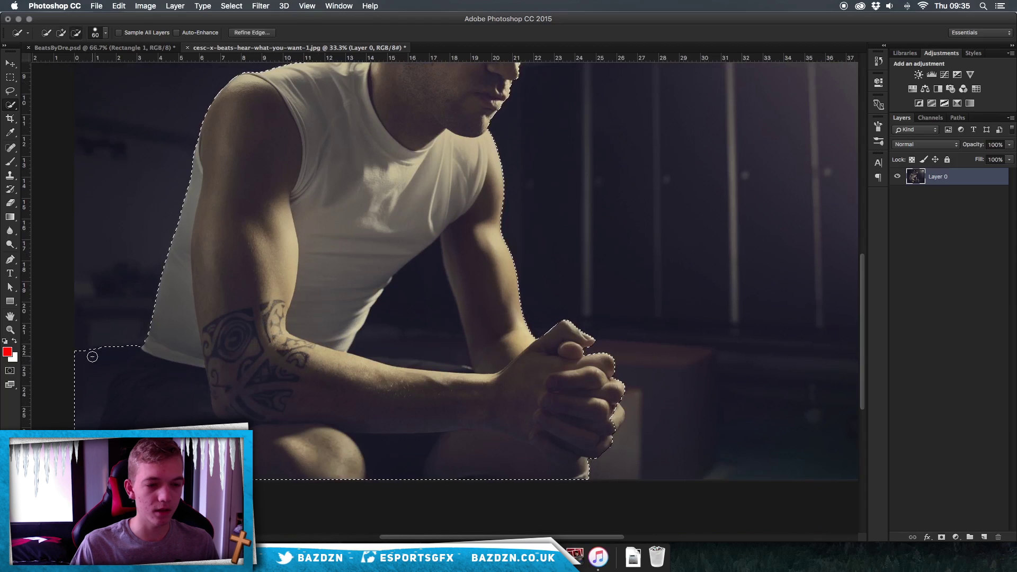
pyautogui.keyDown('alt'); pyautogui.click(93, 356); pyautogui.keyUp('alt')
pyautogui.scroll(5, 474, 249)
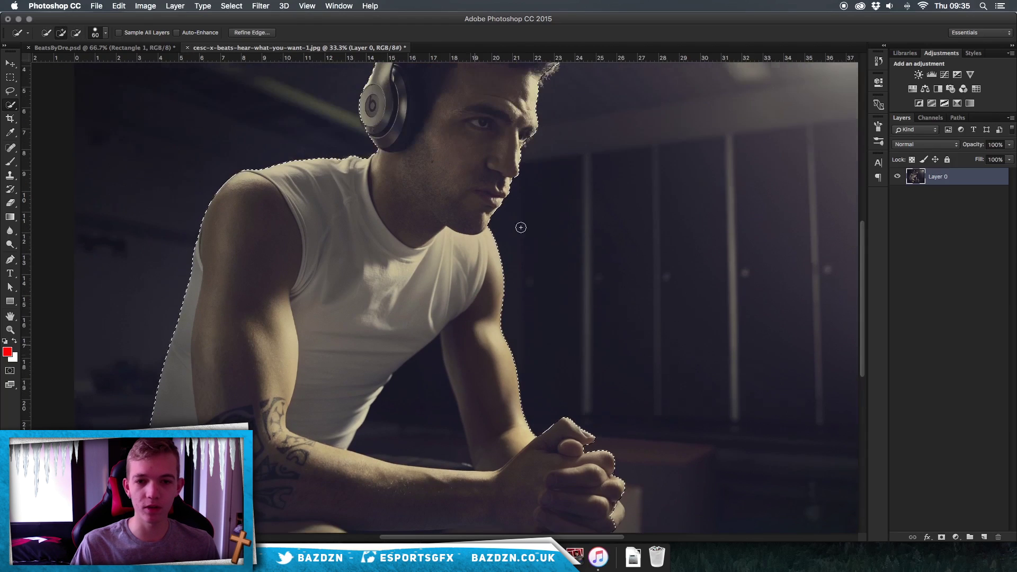
pyautogui.scroll(-3, 255, 261)
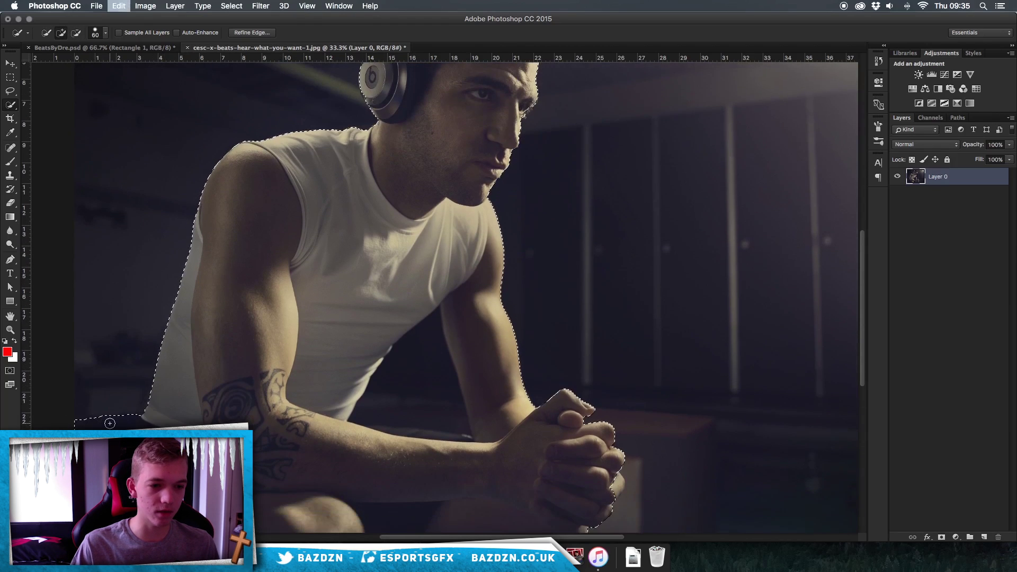
# - Subtract the background behind the man's dark shorts from the selection and correct its edge along the shorts
pyautogui.scroll(-3, 125, 376)
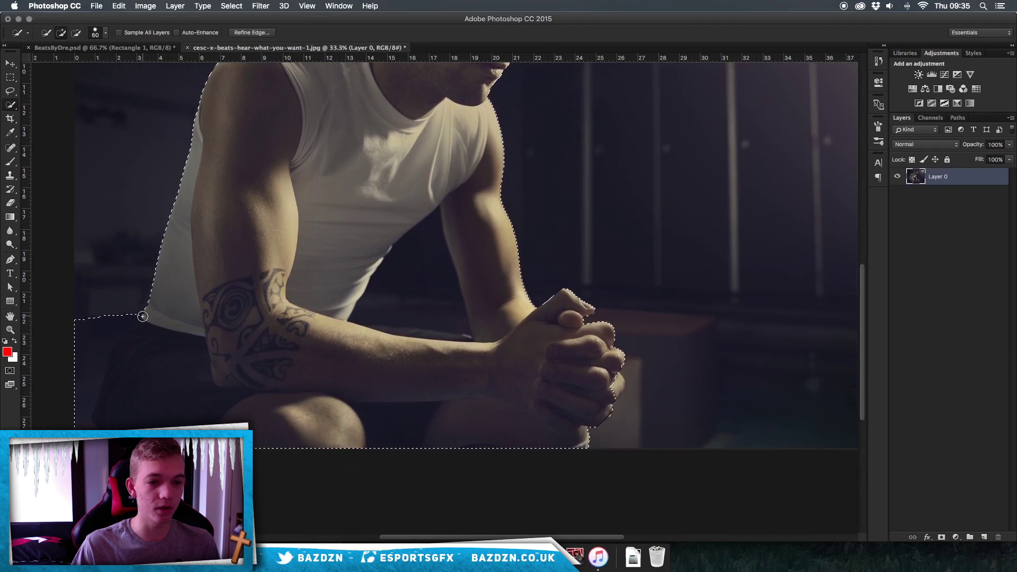
pyautogui.hscroll(-3, 111, 342)
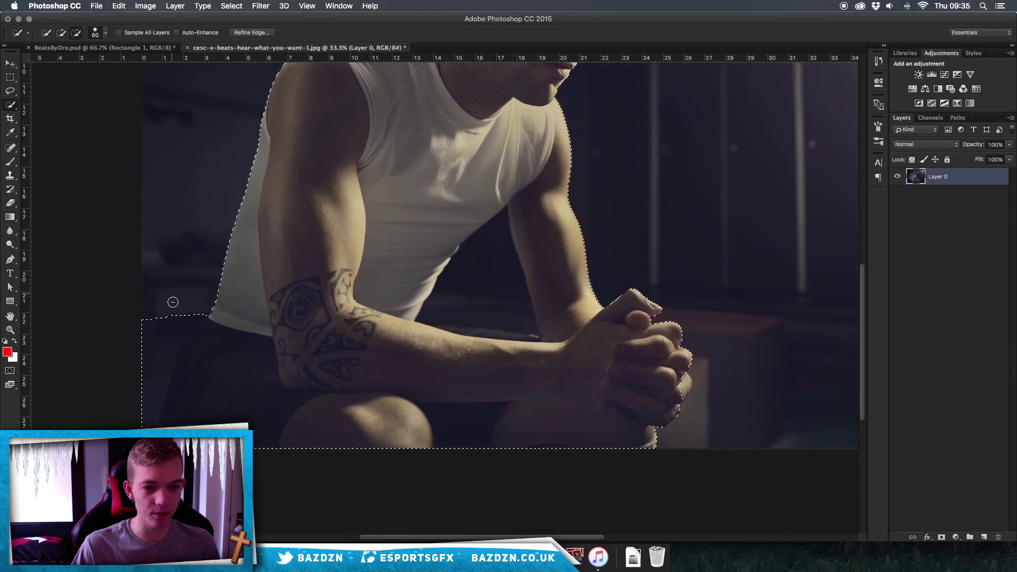
pyautogui.moveTo(170, 297); pyautogui.dragTo(143, 364)
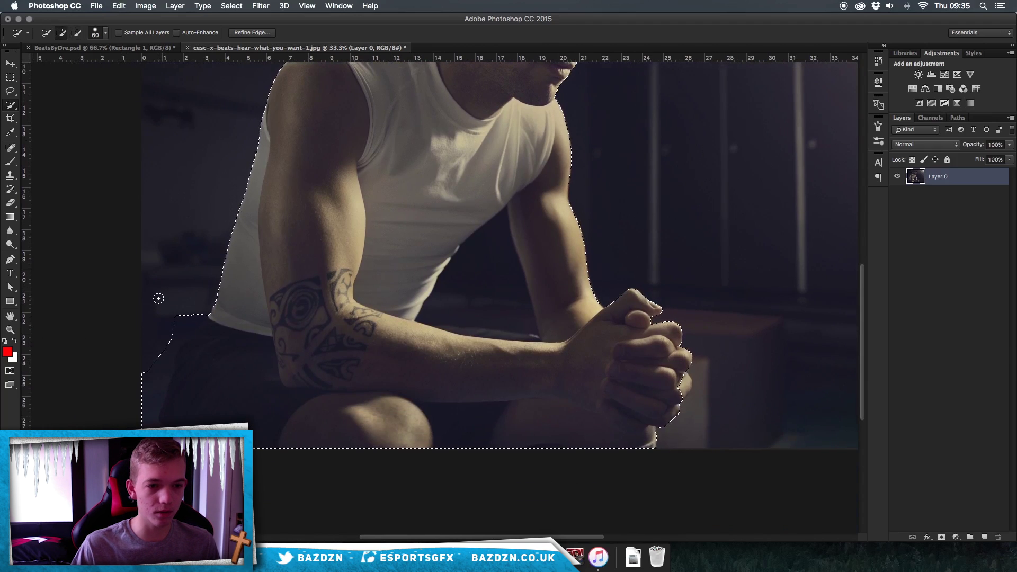
pyautogui.press('super+plus')
pyautogui.scroll(-15, 160, 301)
pyautogui.hscroll(-13, 161, 301)
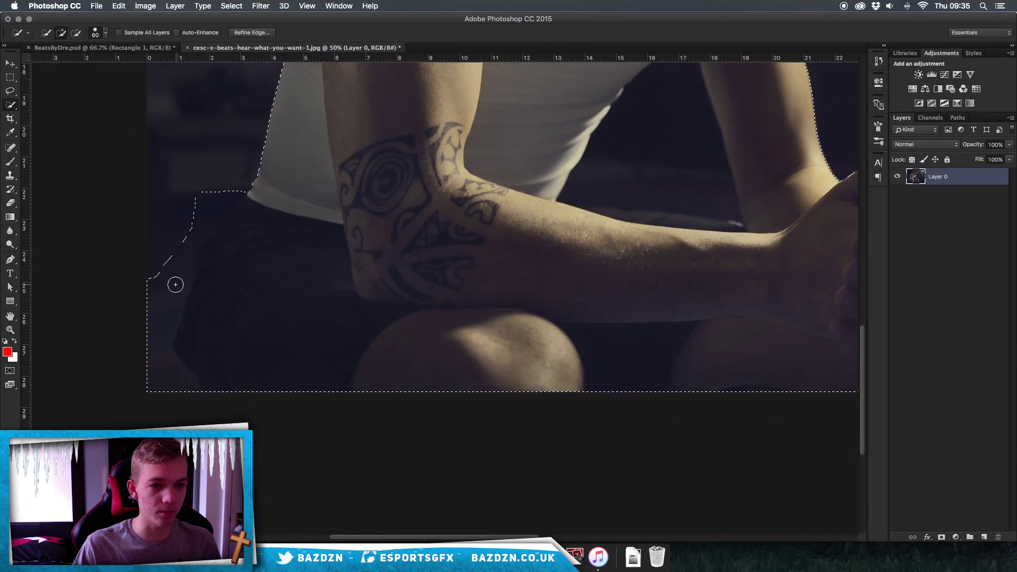
pyautogui.moveTo(167, 279)
pyautogui.mouseDown()
pyautogui.moveTo(163, 290)
pyautogui.moveTo(187, 219)
pyautogui.moveTo(218, 193)
pyautogui.moveTo(151, 339)
pyautogui.moveTo(175, 390)
pyautogui.moveTo(188, 388)
pyautogui.mouseUp()
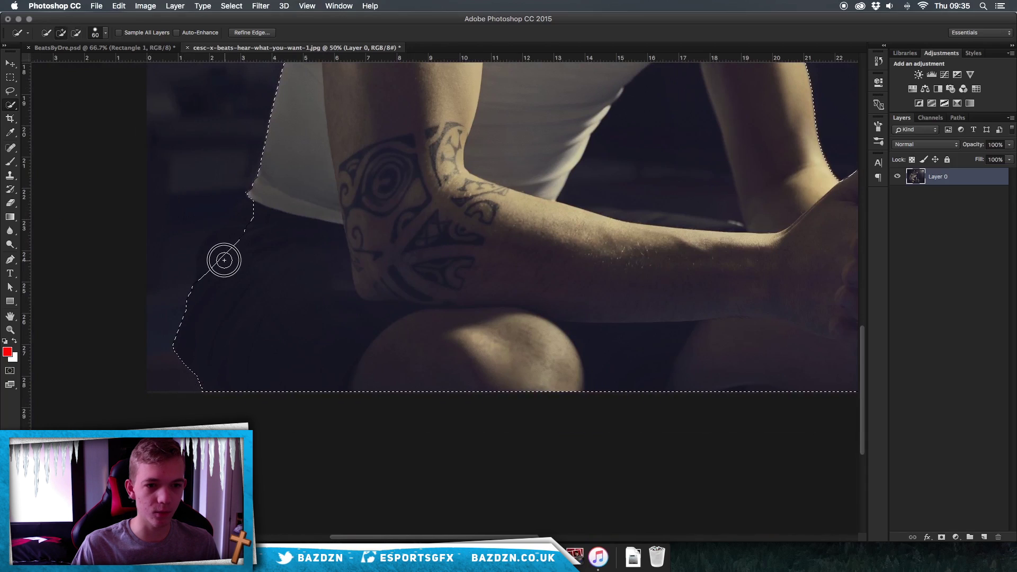
pyautogui.moveTo(222, 261)
pyautogui.mouseDown()
pyautogui.moveTo(201, 246)
pyautogui.moveTo(239, 227)
pyautogui.moveTo(207, 263)
pyautogui.mouseUp()
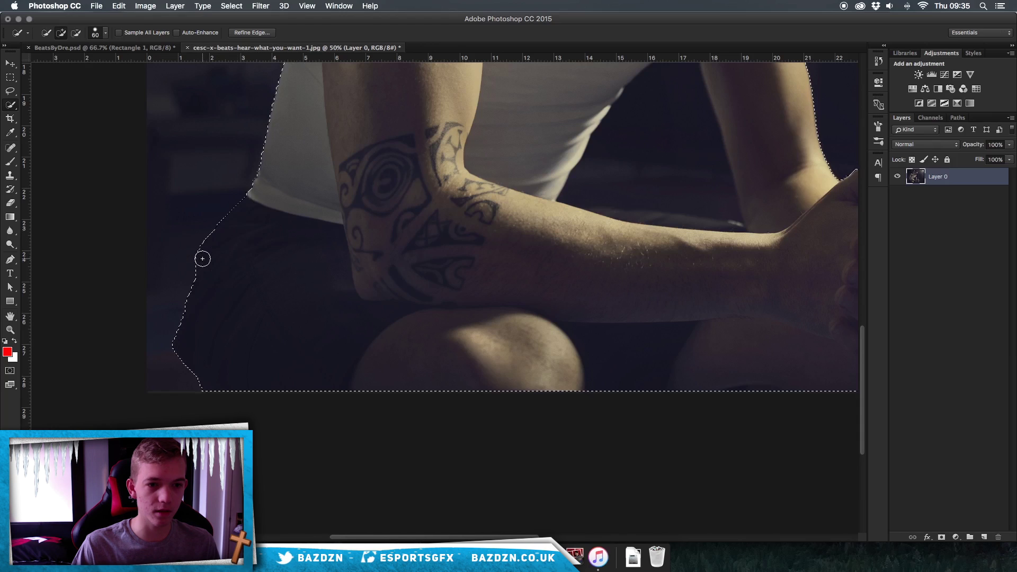
# - Subtract the gap between the torso and the far arm, and add the missing knuckle edge of the clasped hands
pyautogui.scroll(-3, 265, 247)
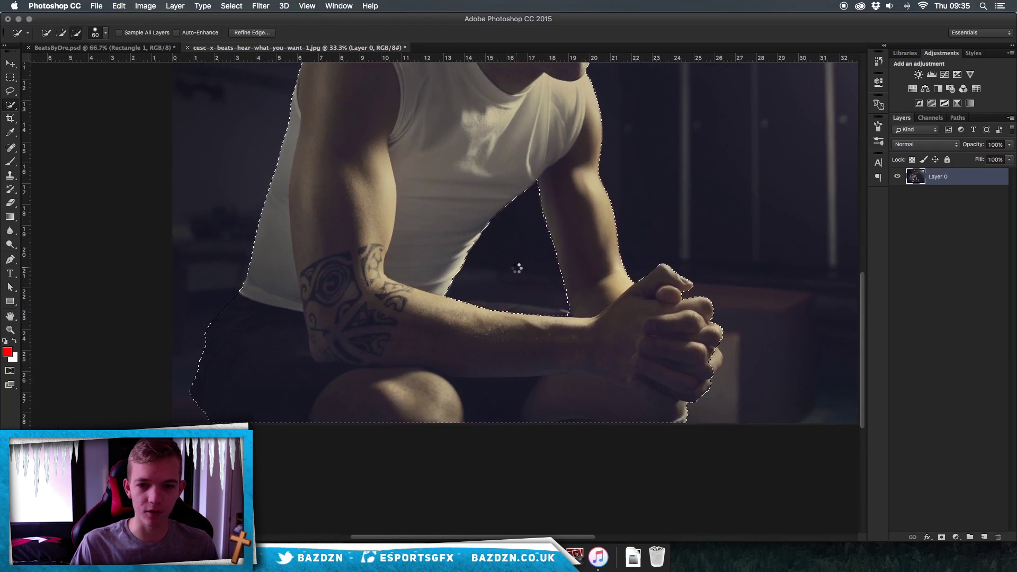
pyautogui.hscroll(5, 528, 275)
pyautogui.scroll(3, 527, 275)
pyautogui.scroll(1, 528, 272)
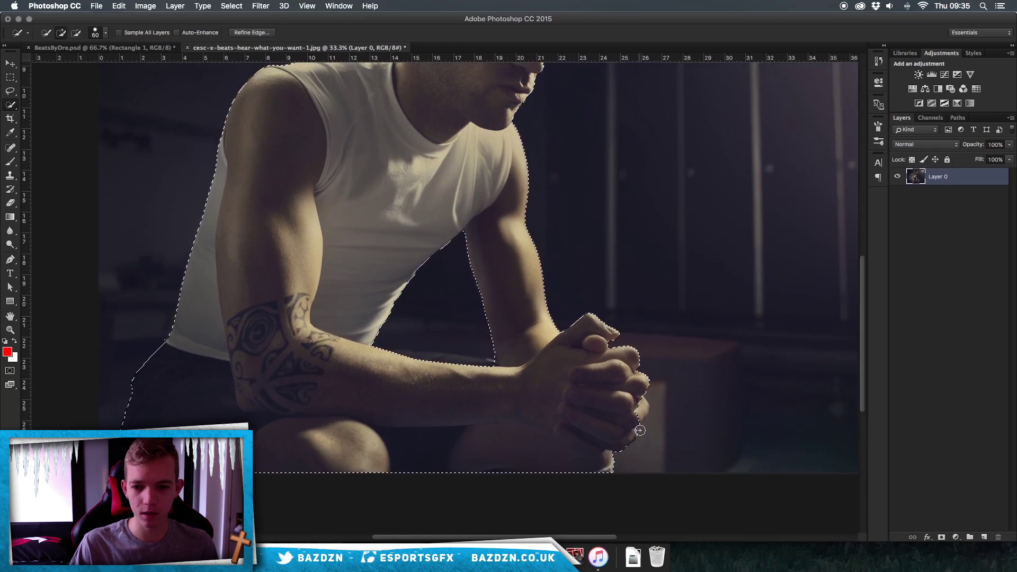
pyautogui.click(636, 410)
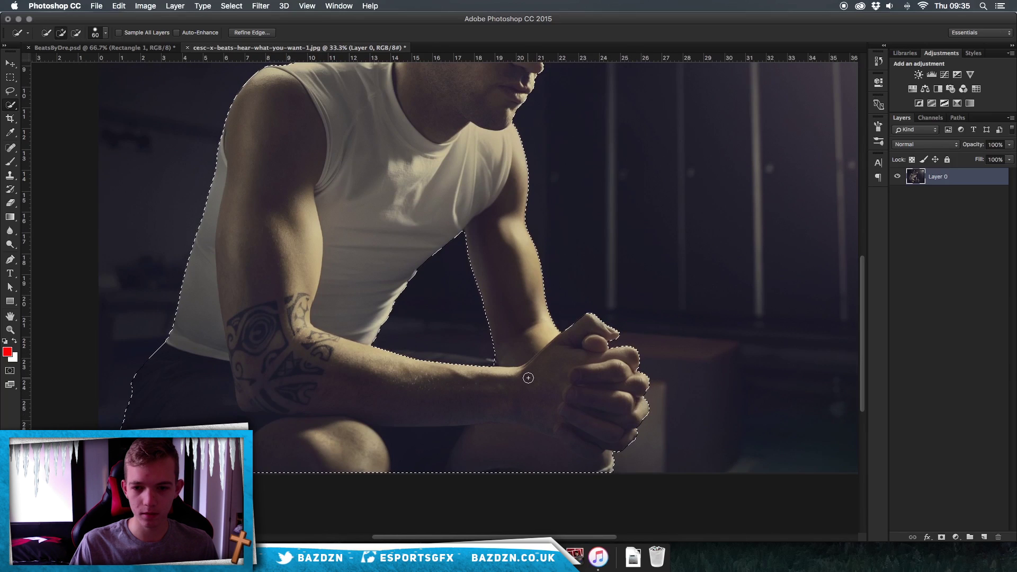
# - Check the selection around the head and the whole figure, and open Refine Edge for it
pyautogui.scroll(5, 527, 377)
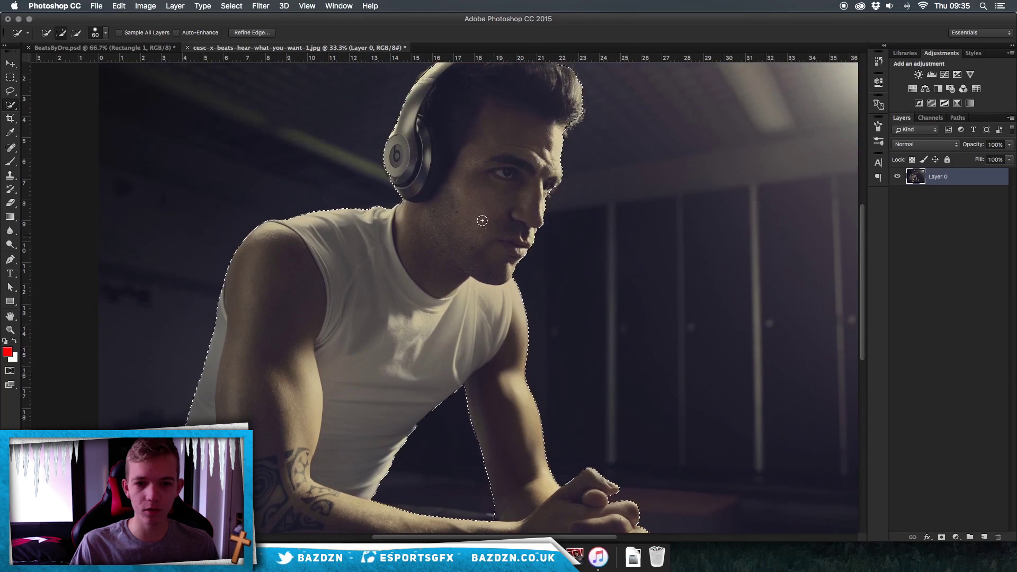
pyautogui.scroll(3, 398, 171)
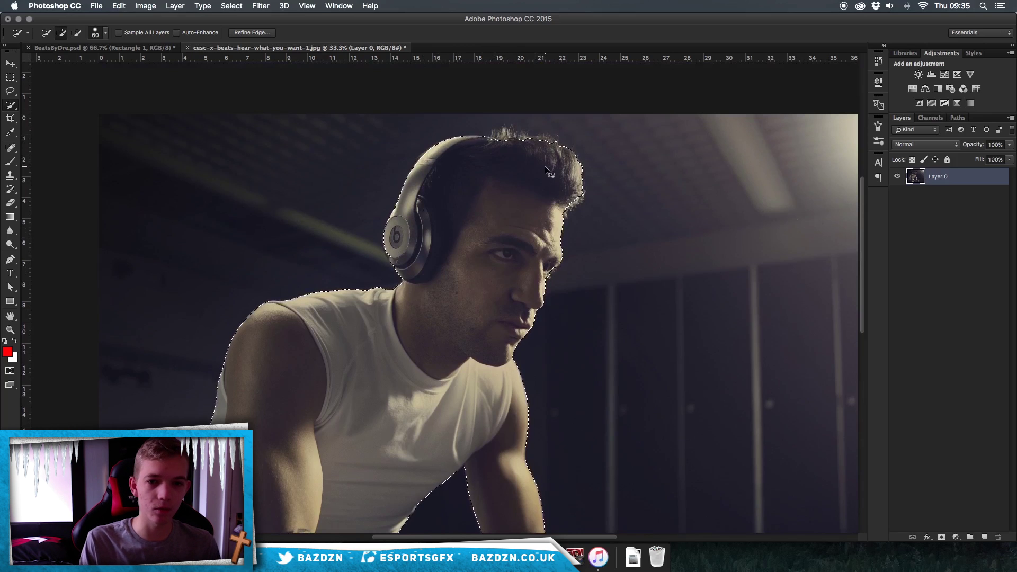
pyautogui.press('super+minus')
pyautogui.press('super+minus')
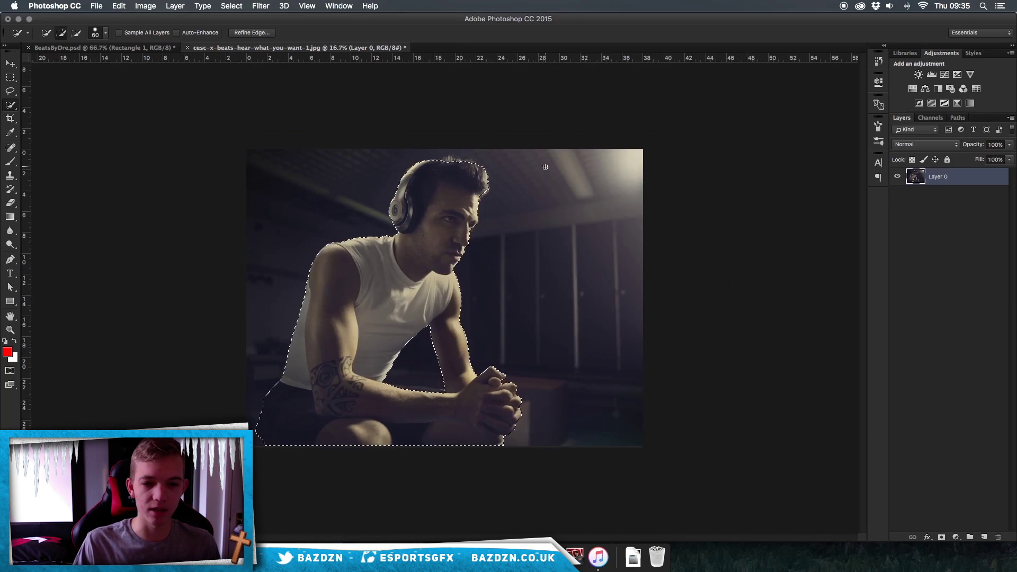
pyautogui.press('super+plus')
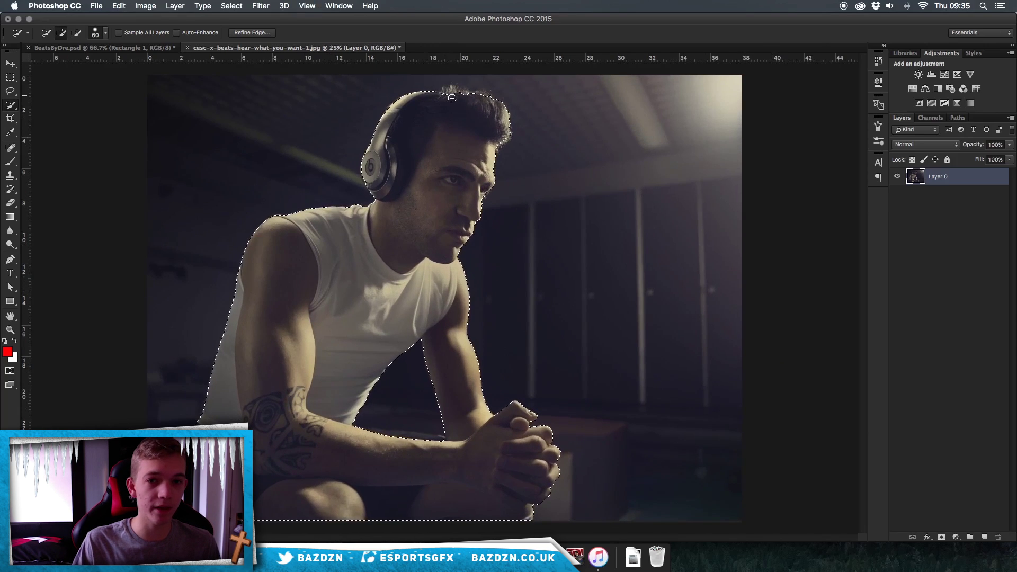
pyautogui.click(252, 33)
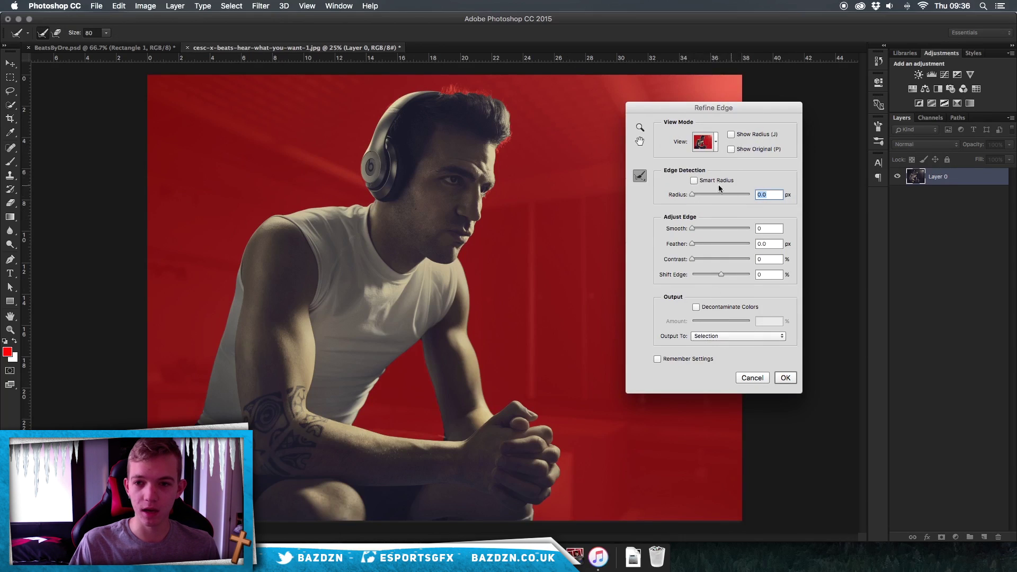
pyautogui.click(694, 180)
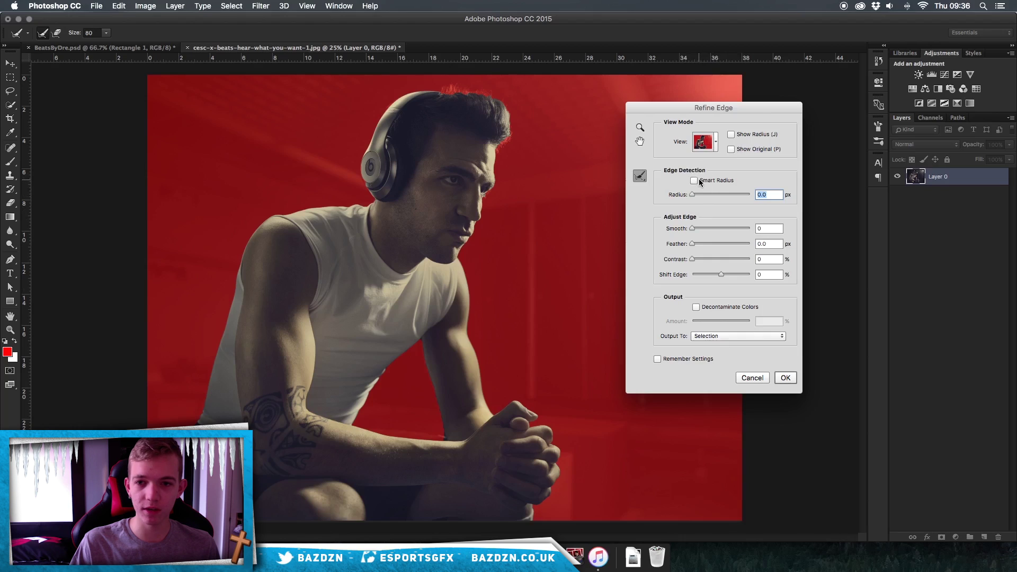
pyautogui.moveTo(692, 195)
pyautogui.mouseDown()
pyautogui.moveTo(734, 194)
pyautogui.moveTo(692, 194)
pyautogui.mouseUp()
pyautogui.click(694, 181)
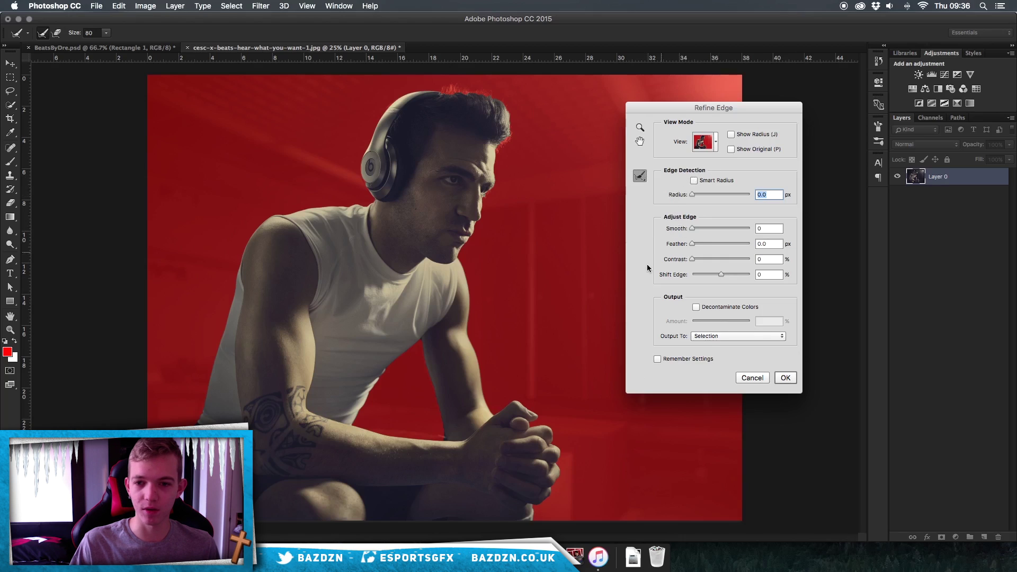
# - Brush the Refine Radius tool along the top of the hair beside the headband to recover the fine strands
pyautogui.scroll(1, 642, 268)
pyautogui.scroll(5, 613, 270)
pyautogui.scroll(4, 589, 250)
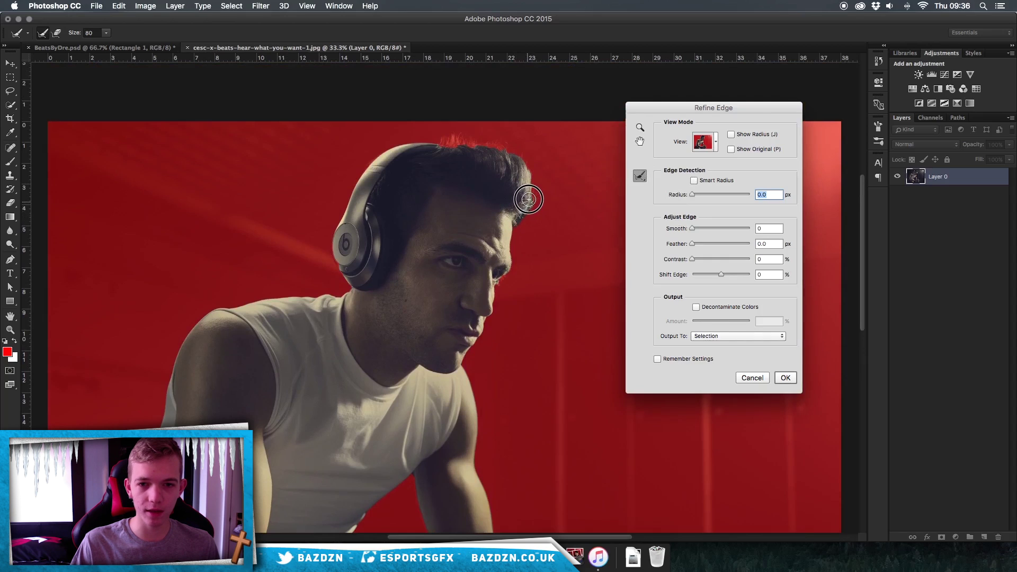
pyautogui.scroll(1, 558, 207)
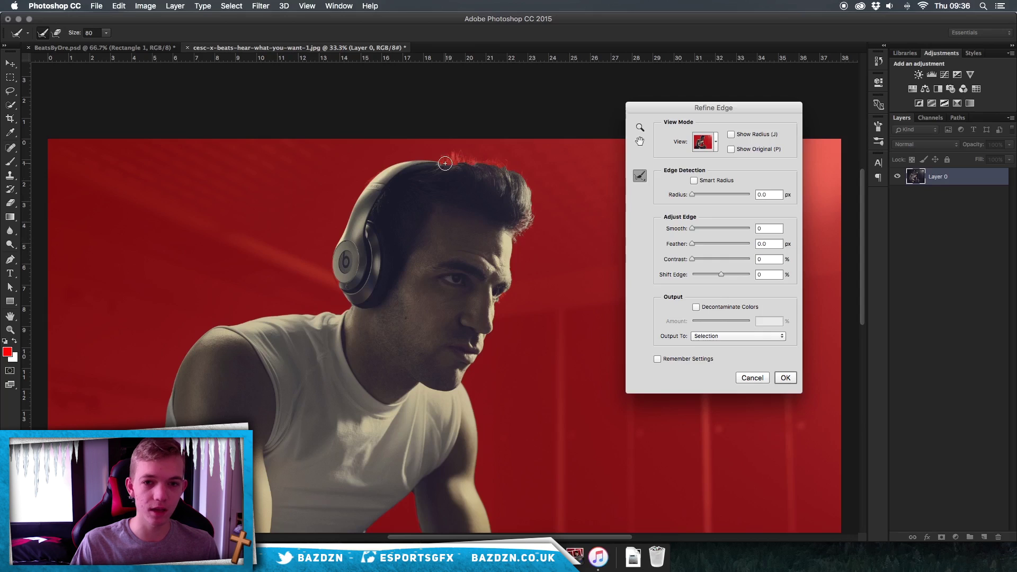
pyautogui.moveTo(443, 161)
pyautogui.mouseDown()
pyautogui.moveTo(504, 161)
pyautogui.moveTo(551, 177)
pyautogui.moveTo(510, 158)
pyautogui.moveTo(444, 159)
pyautogui.mouseUp()
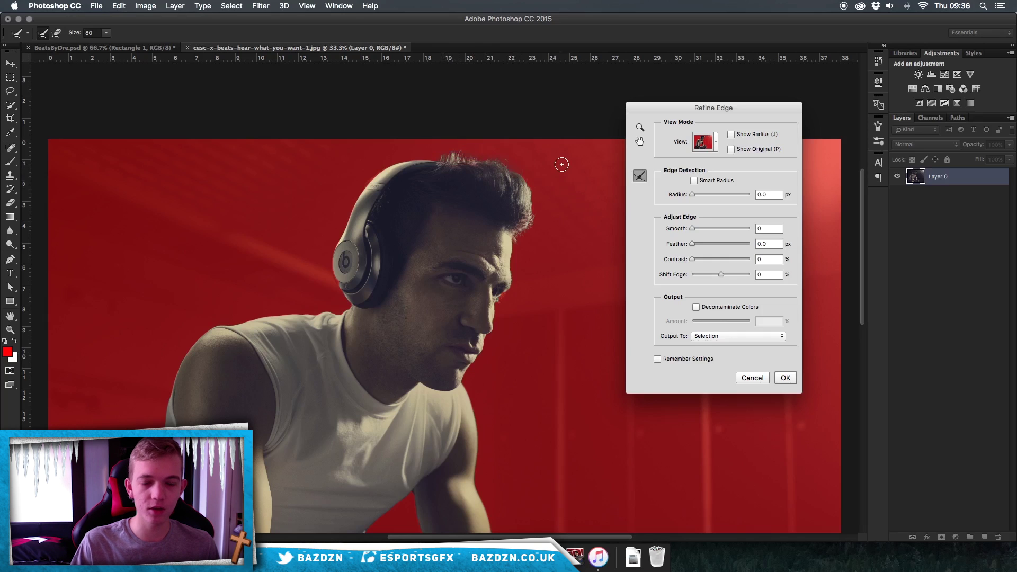
pyautogui.press('super+equal')
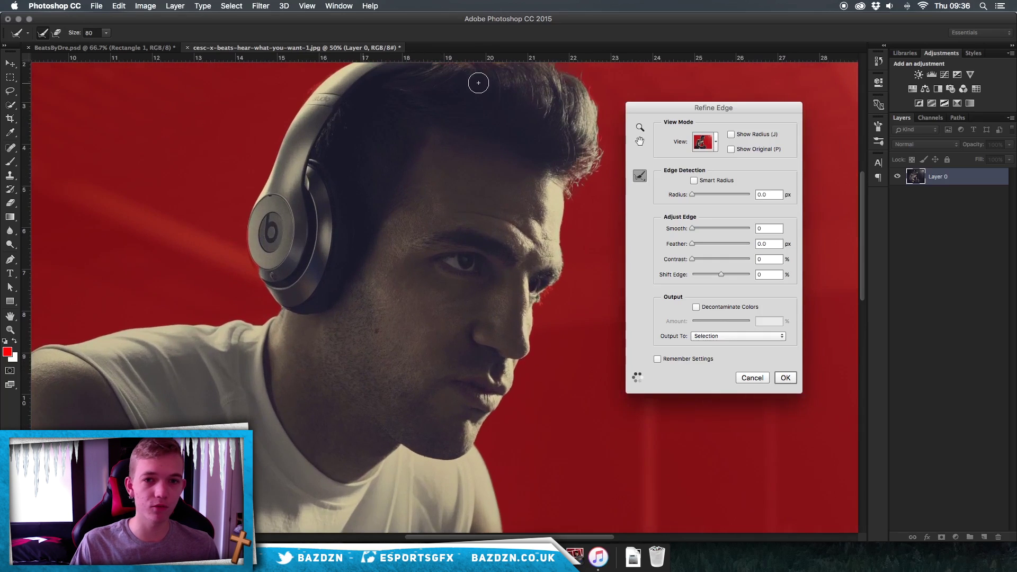
pyautogui.moveTo(476, 82); pyautogui.dragTo(454, 104)
pyautogui.press('super+equal')
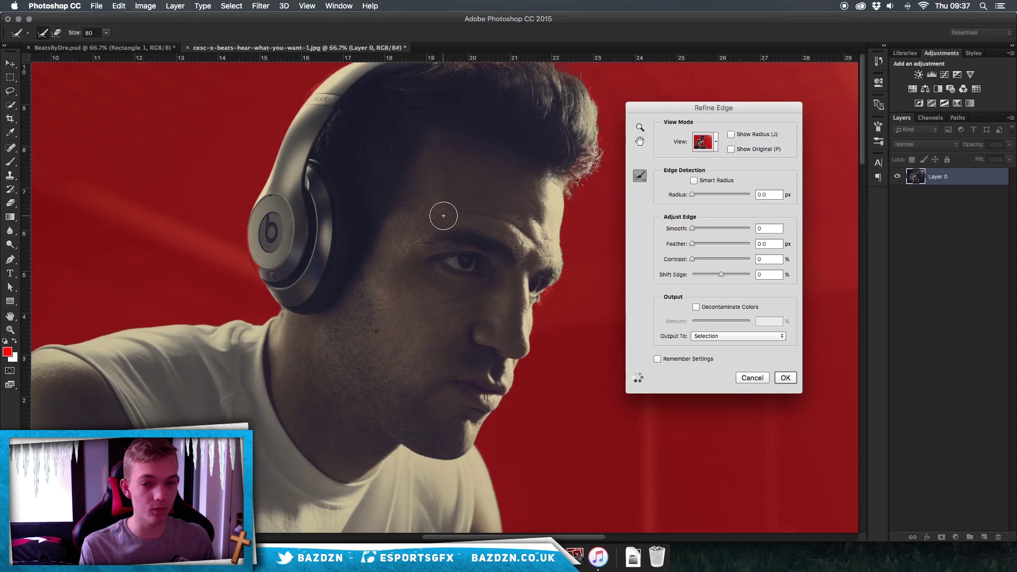
pyautogui.press('super+minus')
pyautogui.press('super+minus')
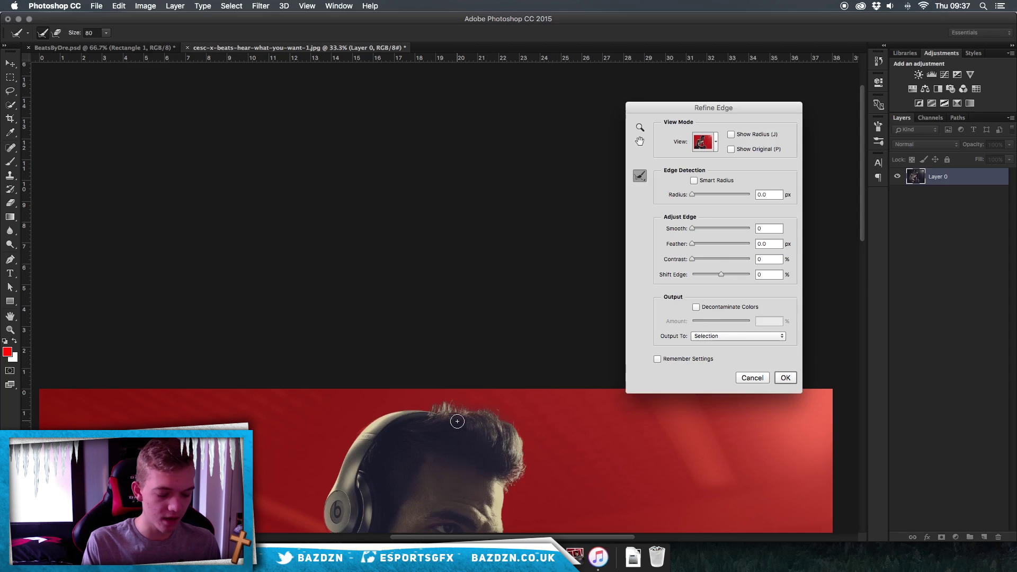
pyautogui.press('super+minus')
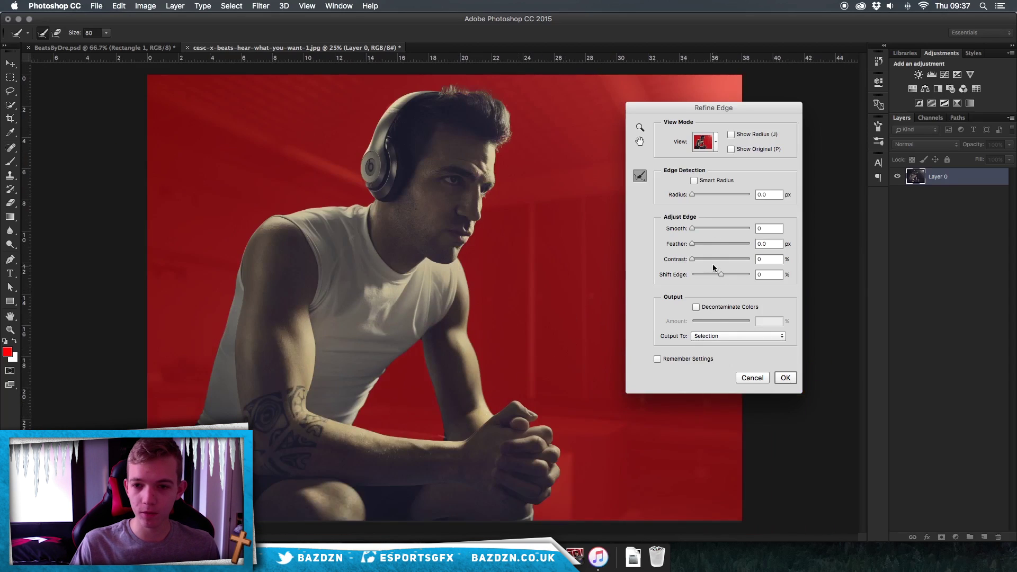
# - Set the edge's Smooth to 45, with Feather, Contrast and Shift Edge at 0
pyautogui.moveTo(692, 228); pyautogui.dragTo(720, 224)
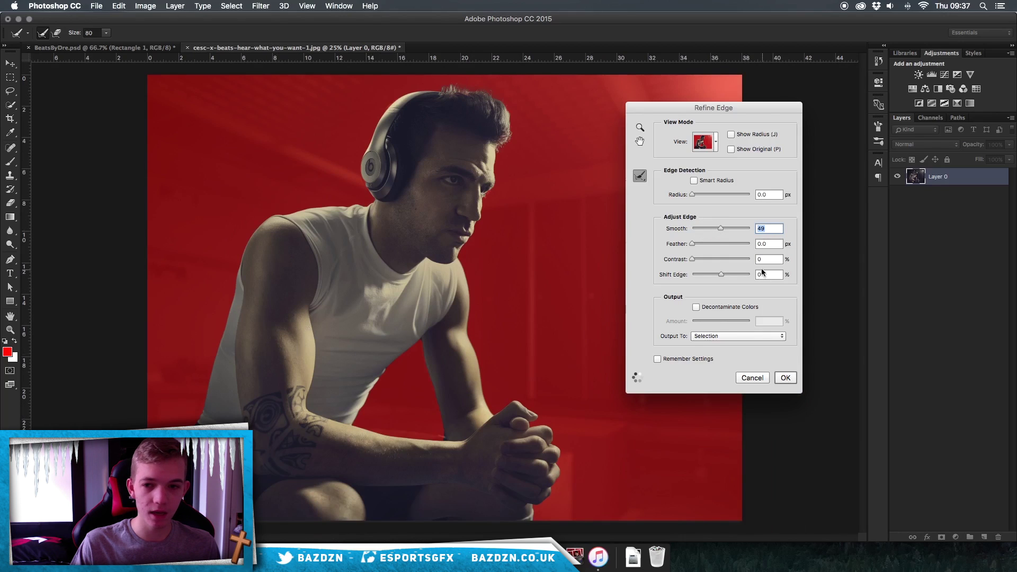
pyautogui.moveTo(723, 228); pyautogui.dragTo(702, 244)
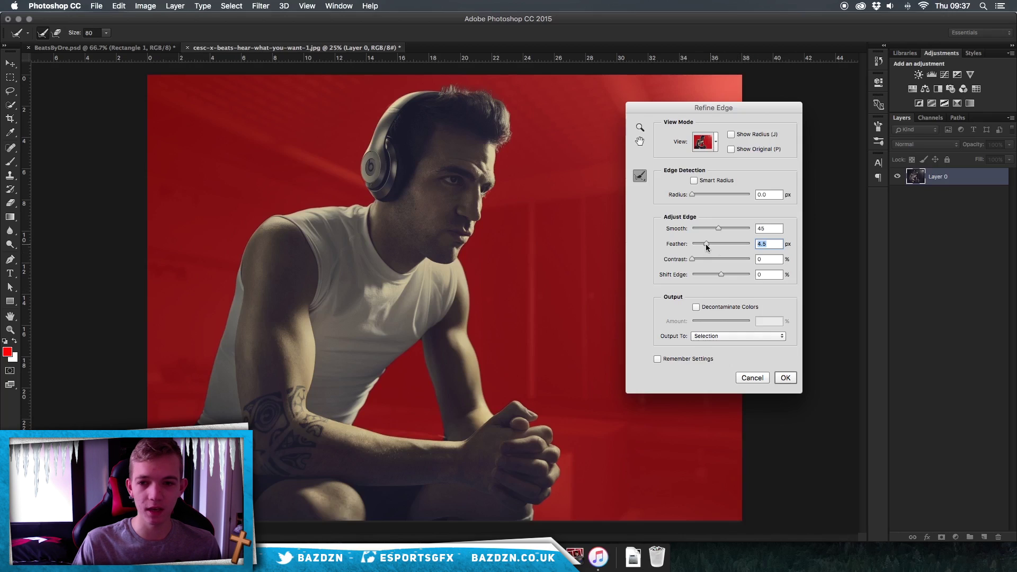
pyautogui.moveTo(706, 246); pyautogui.dragTo(683, 260)
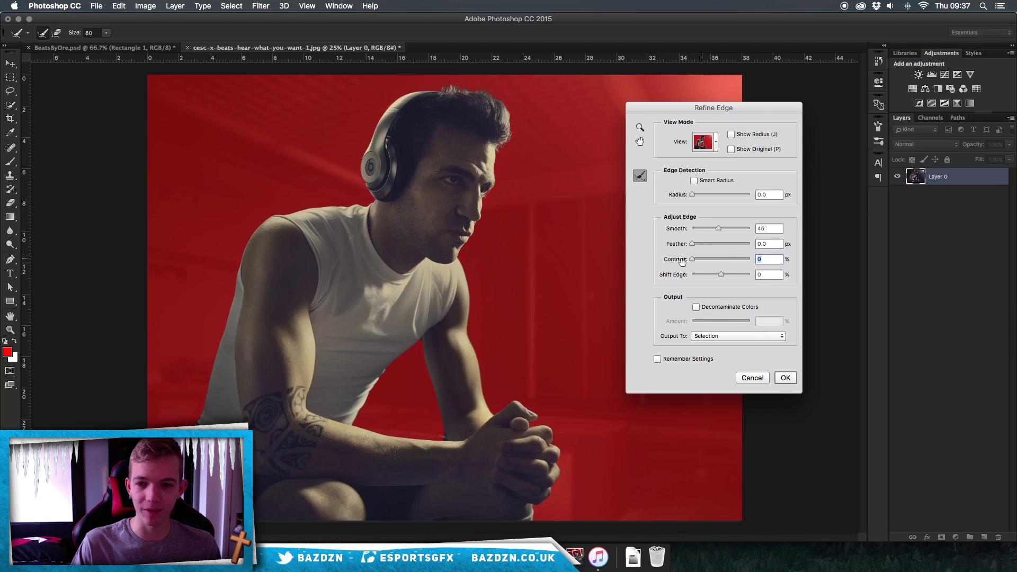
pyautogui.click(721, 275)
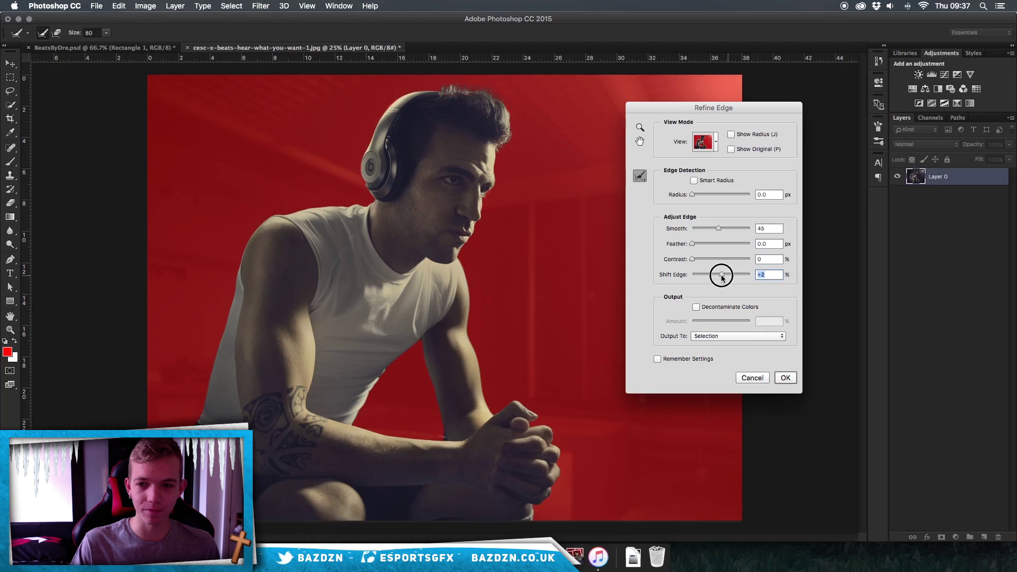
pyautogui.moveTo(722, 276); pyautogui.dragTo(721, 277)
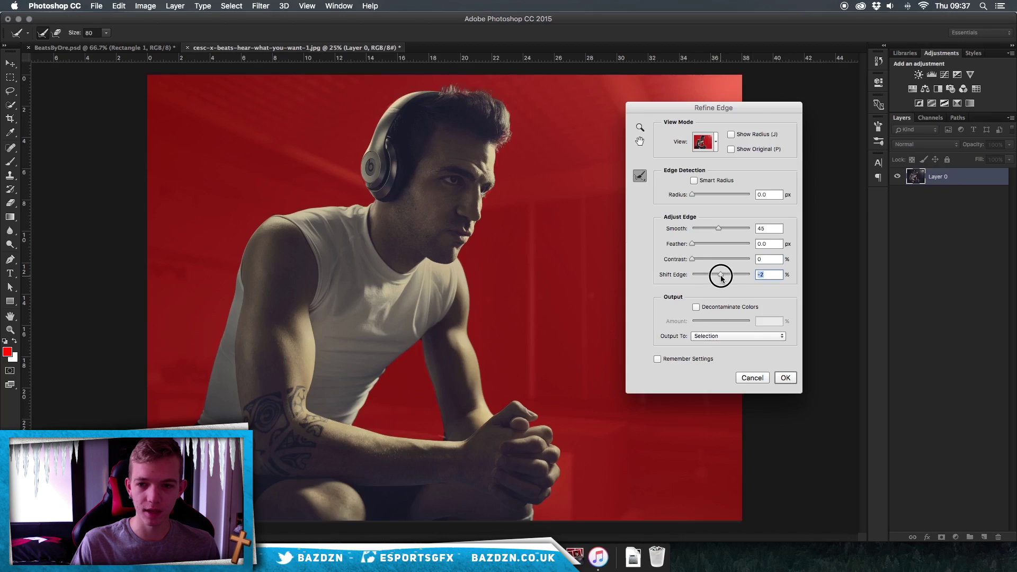
# - Enable Decontaminate Colors with an amount of 0% and output the refined selection to a new layer with a layer mask
pyautogui.click(720, 308)
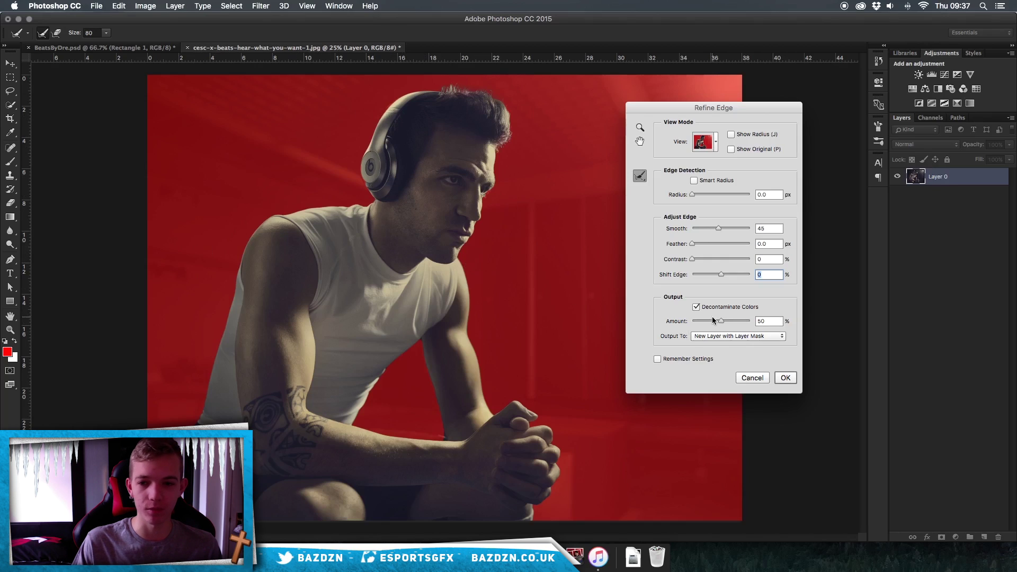
pyautogui.moveTo(721, 321); pyautogui.dragTo(754, 322)
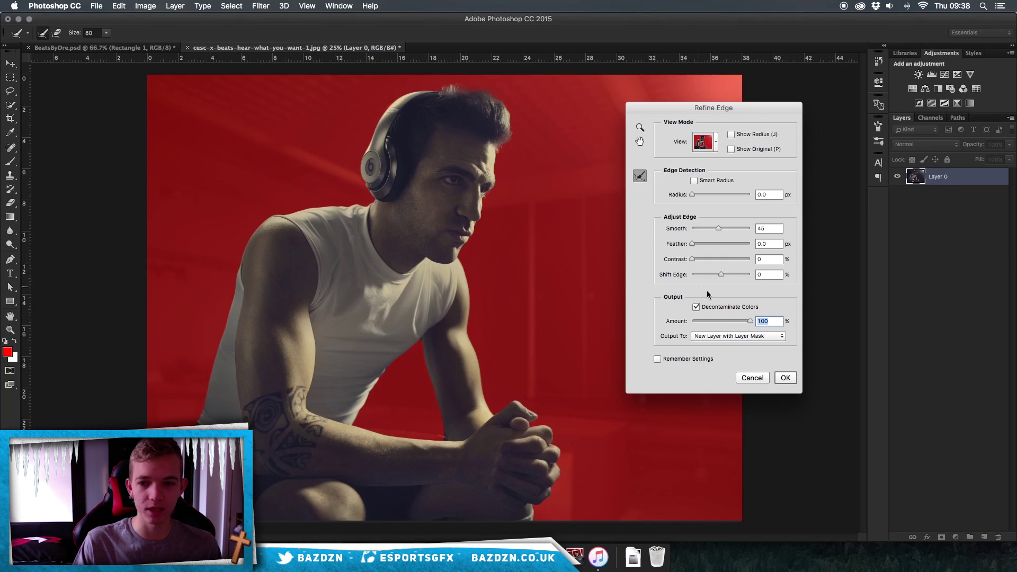
pyautogui.moveTo(731, 324); pyautogui.dragTo(694, 323)
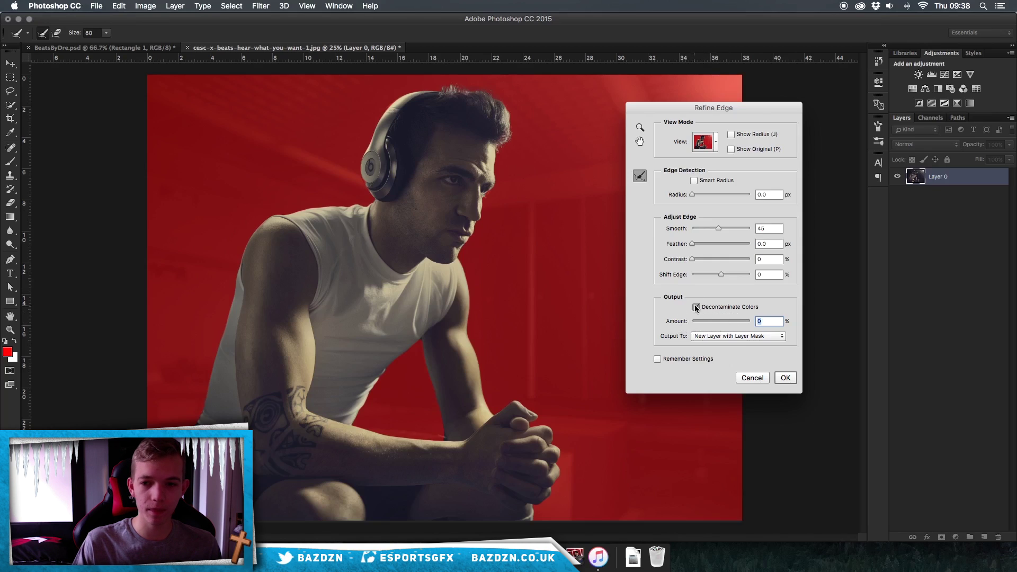
pyautogui.click(696, 308)
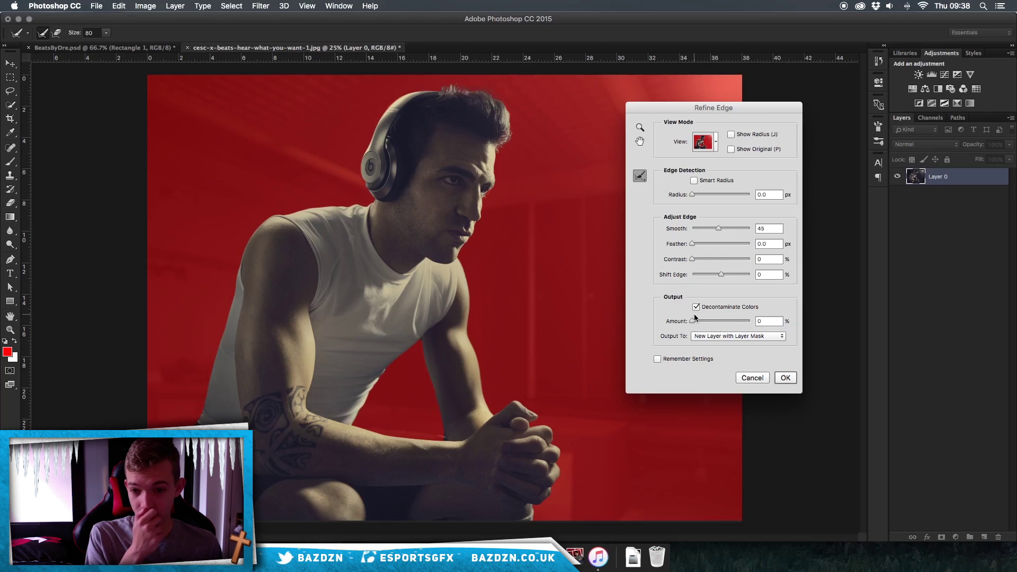
pyautogui.click(786, 377)
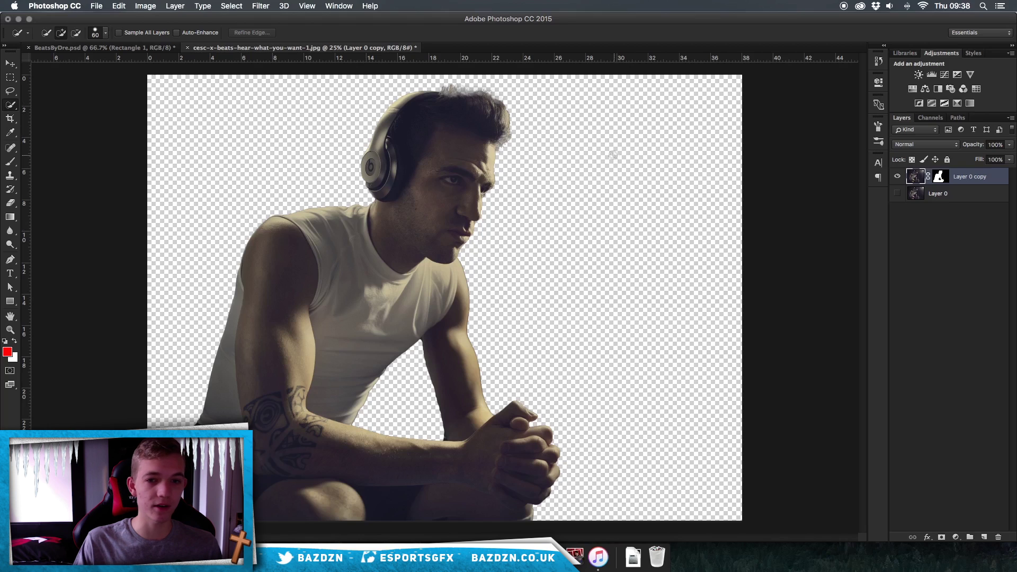
# - Paint white with the soft Brush on the cutout's layer mask to restore the semi-transparent hair along the top of the head
pyautogui.click(939, 176)
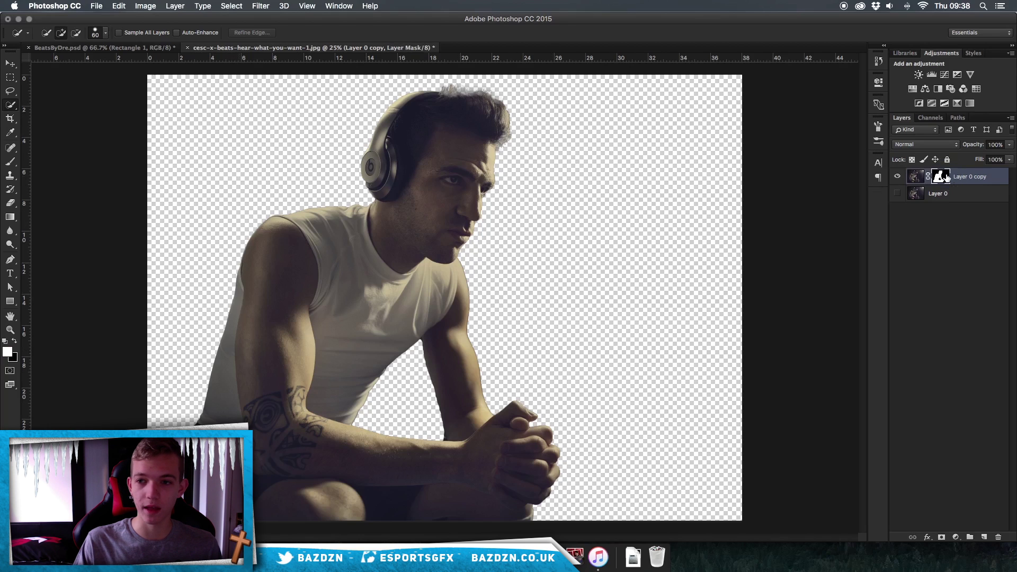
pyautogui.press('super+plus')
pyautogui.scroll(10, 542, 163)
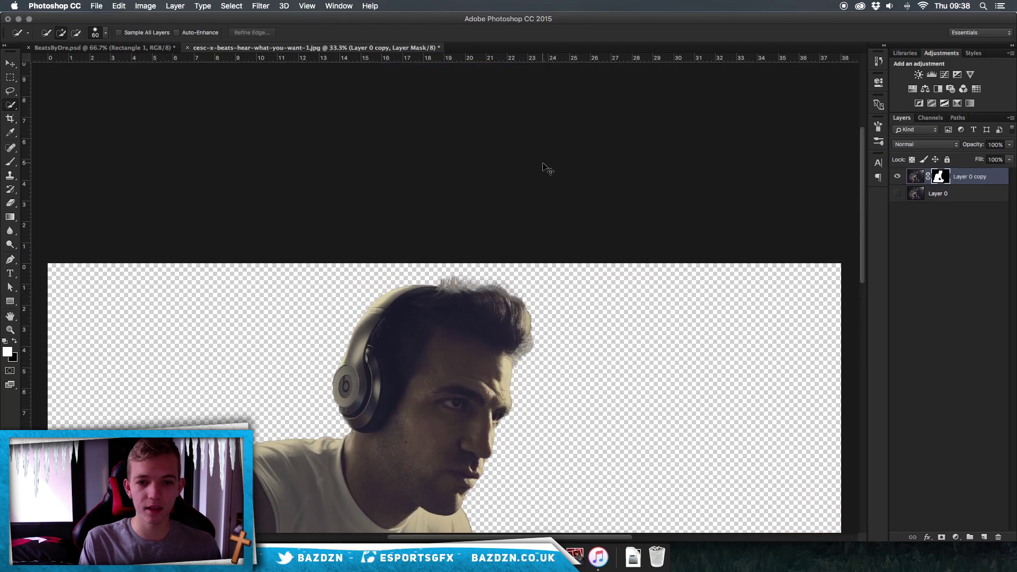
pyautogui.press('super+plus')
pyautogui.press('super+plus')
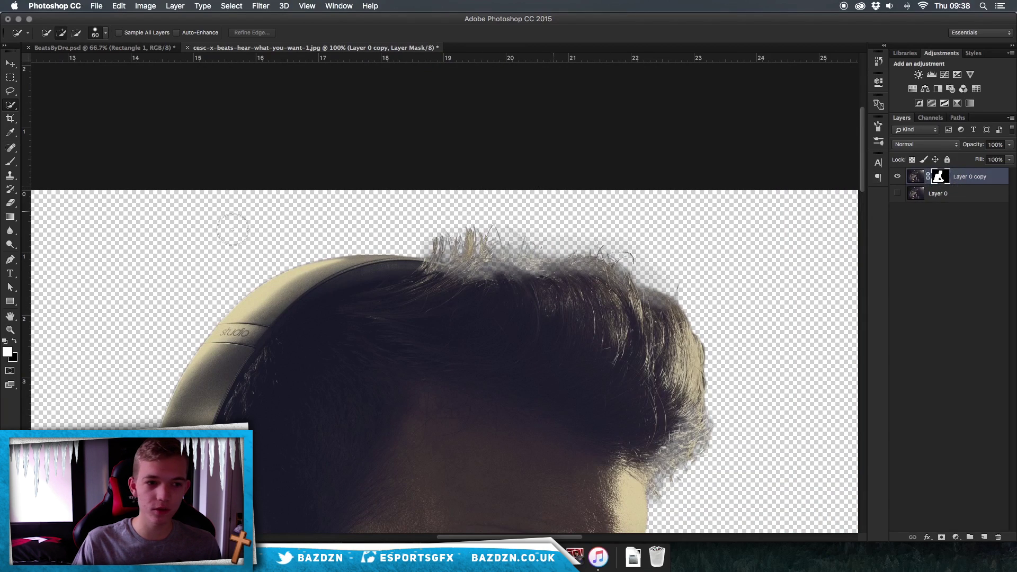
pyautogui.press('b')
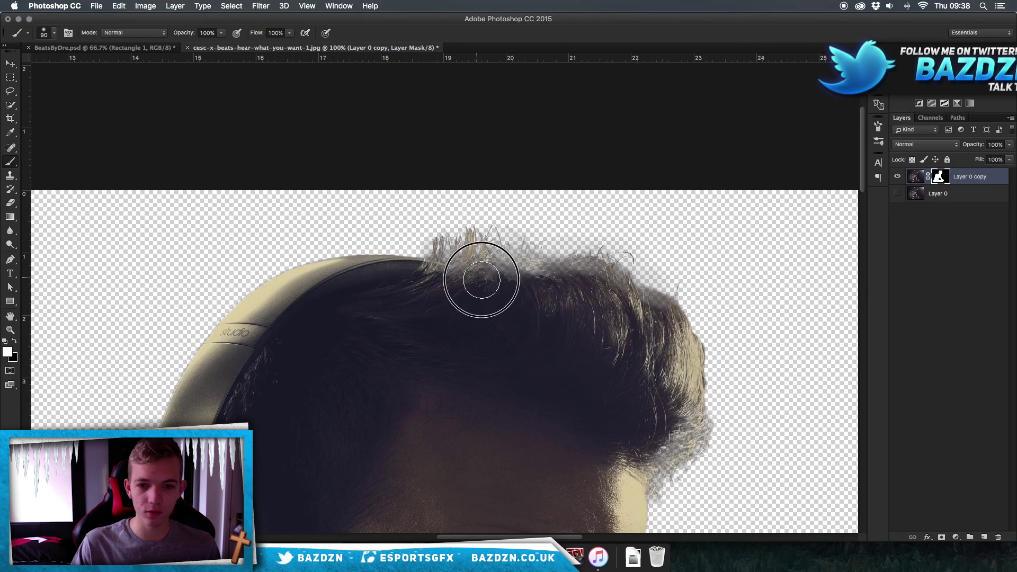
pyautogui.moveTo(452, 280)
pyautogui.mouseDown()
pyautogui.moveTo(431, 285)
pyautogui.moveTo(499, 293)
pyautogui.moveTo(538, 288)
pyautogui.moveTo(508, 282)
pyautogui.moveTo(534, 279)
pyautogui.moveTo(489, 292)
pyautogui.moveTo(508, 301)
pyautogui.moveTo(476, 264)
pyautogui.moveTo(466, 282)
pyautogui.moveTo(517, 262)
pyautogui.mouseUp()
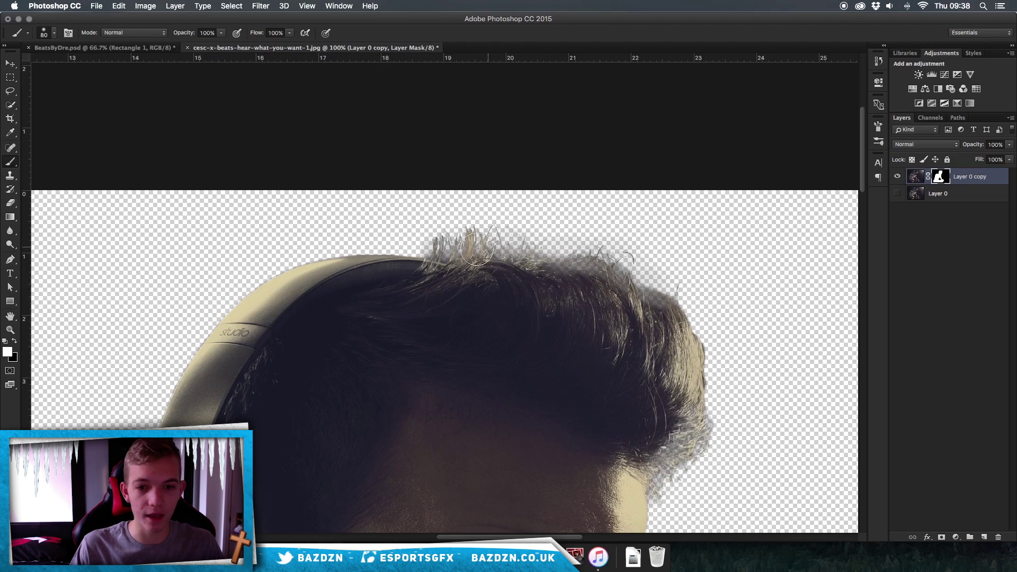
# - Reduce the brush size to 60 and restore the hair tuft next to the headband on the layer mask
pyautogui.press('[')
pyautogui.press('[')
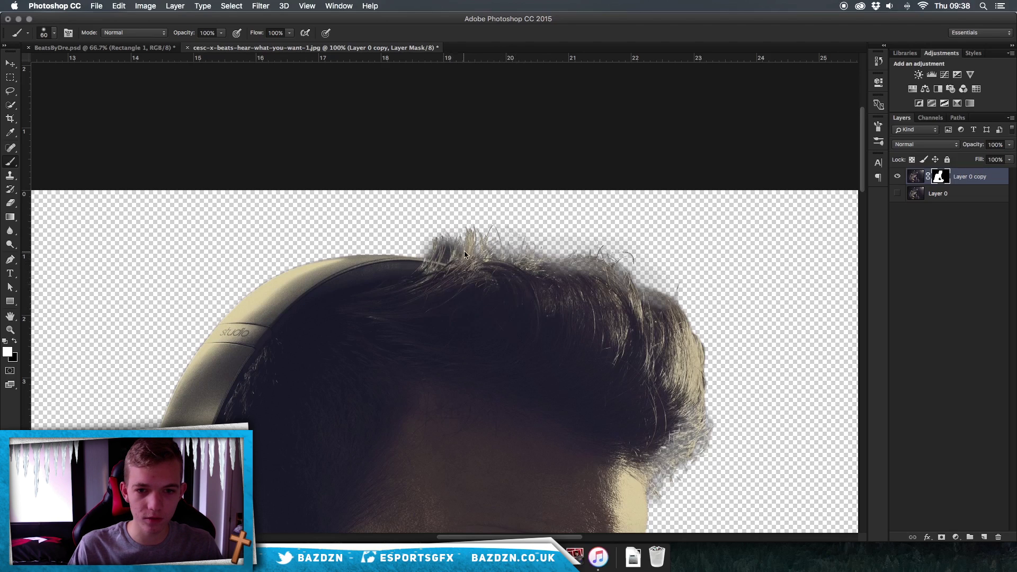
pyautogui.moveTo(465, 254)
pyautogui.mouseDown()
pyautogui.moveTo(472, 246)
pyautogui.moveTo(504, 267)
pyautogui.mouseUp()
pyautogui.press('super+minus')
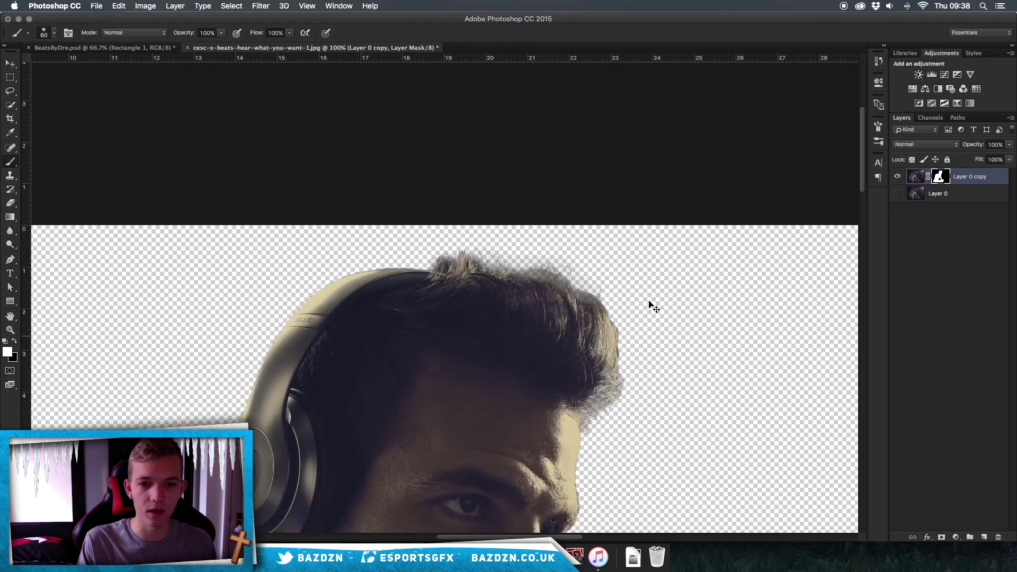
pyautogui.press('super+minus')
pyautogui.press('super+minus')
pyautogui.press('super+minus')
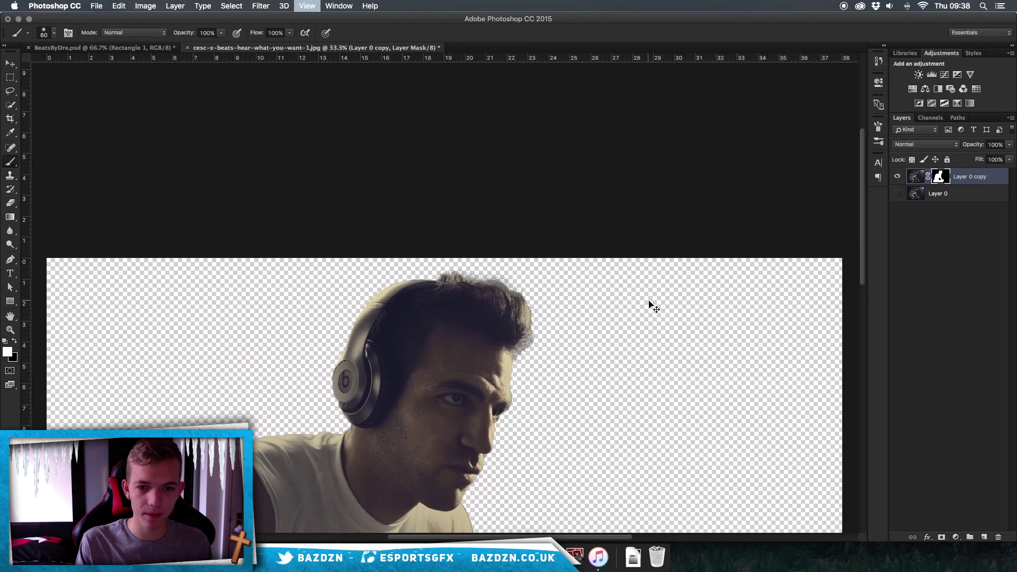
pyautogui.press('super+minus')
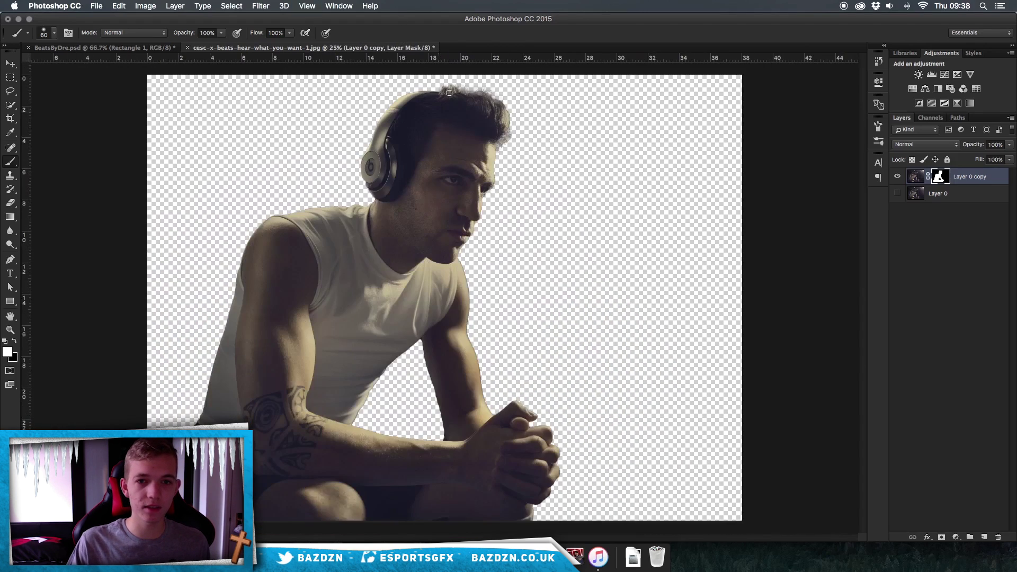
# - Paint white on the layer mask over the faded hair at the front of the quiff, down to the forehead
pyautogui.press('super+plus')
pyautogui.press('super+plus')
pyautogui.press('super+plus')
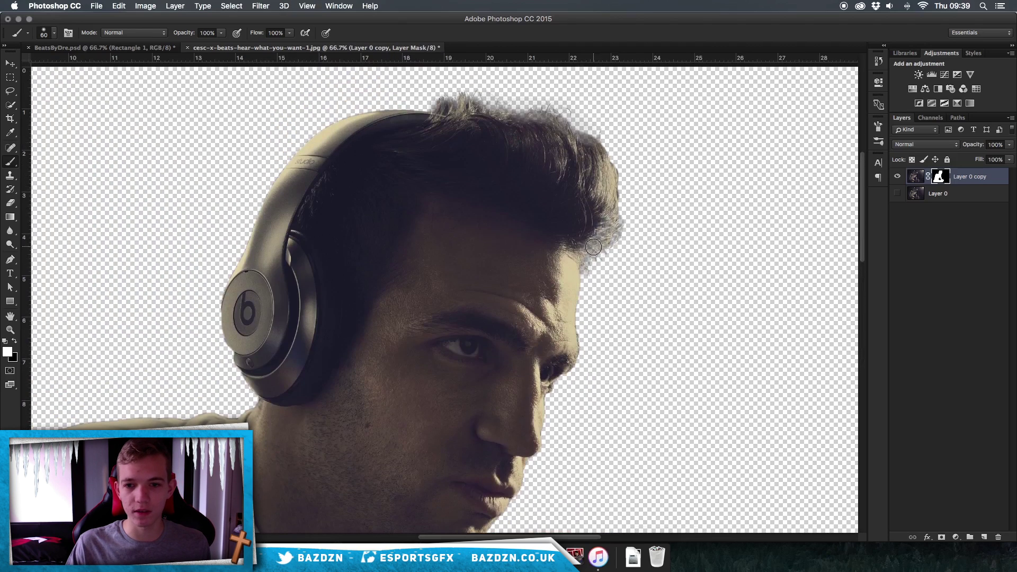
pyautogui.moveTo(593, 246)
pyautogui.mouseDown()
pyautogui.moveTo(611, 220)
pyautogui.moveTo(576, 258)
pyautogui.moveTo(602, 246)
pyautogui.moveTo(577, 259)
pyautogui.moveTo(595, 239)
pyautogui.mouseUp()
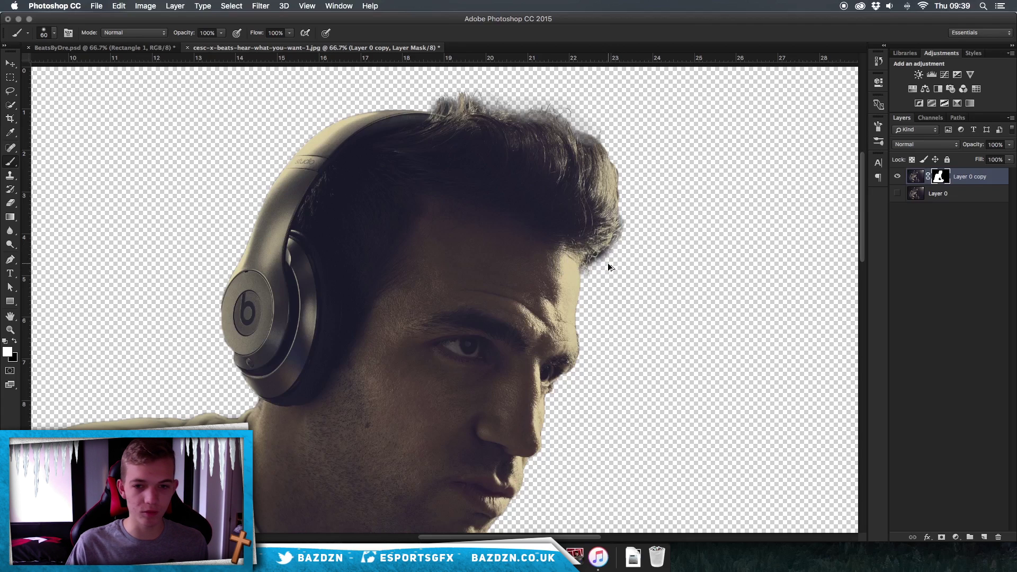
pyautogui.moveTo(607, 260)
pyautogui.mouseDown()
pyautogui.moveTo(593, 247)
pyautogui.moveTo(608, 224)
pyautogui.moveTo(581, 245)
pyautogui.moveTo(609, 222)
pyautogui.moveTo(608, 200)
pyautogui.moveTo(574, 268)
pyautogui.mouseUp()
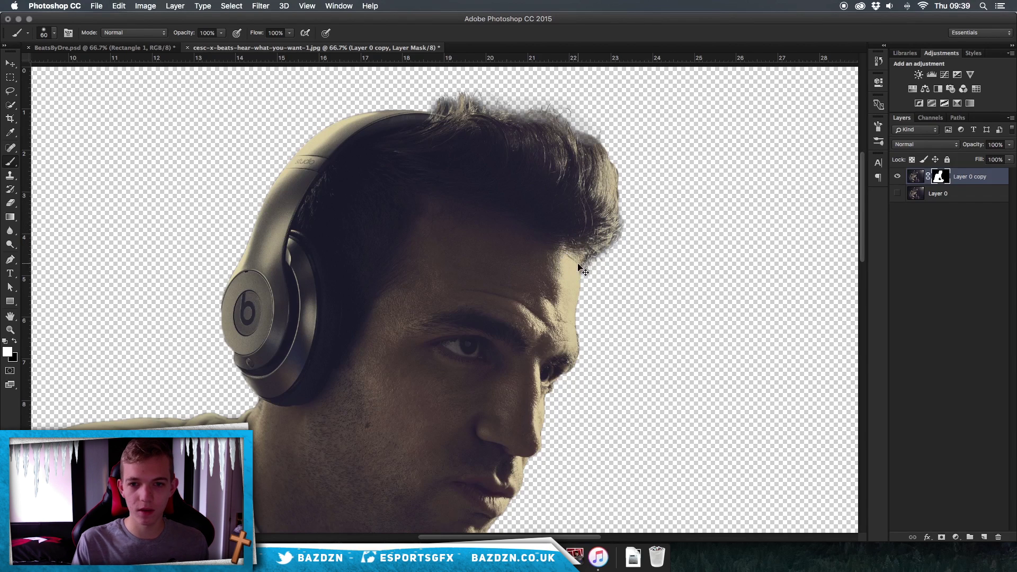
# - Examine the cutout's edges around the torso, the arms and the gap between them
pyautogui.press('super+minus')
pyautogui.scroll(-10, 582, 270)
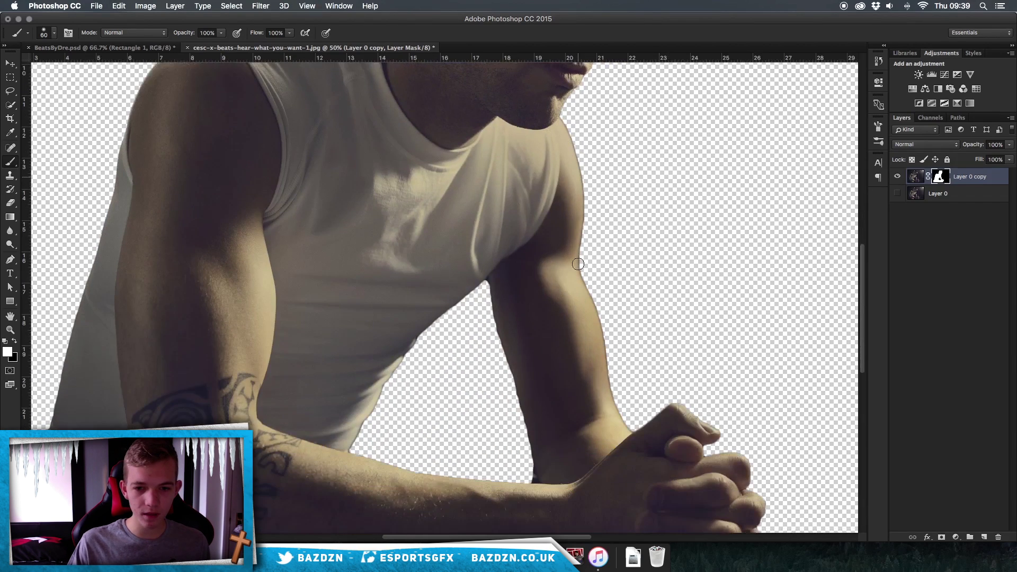
pyautogui.press('super+plus')
pyautogui.scroll(-5, 556, 356)
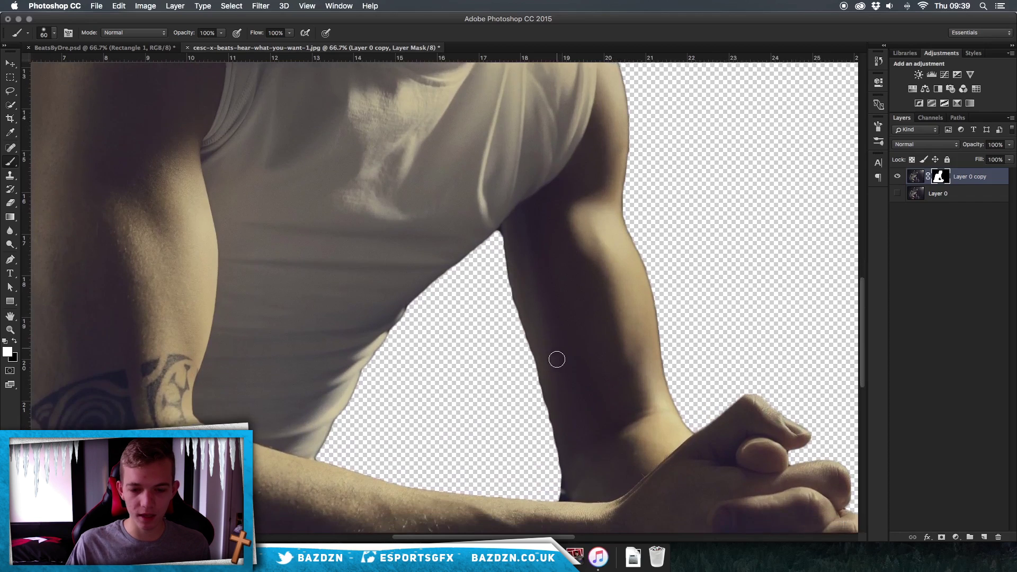
pyautogui.scroll(-1, 551, 402)
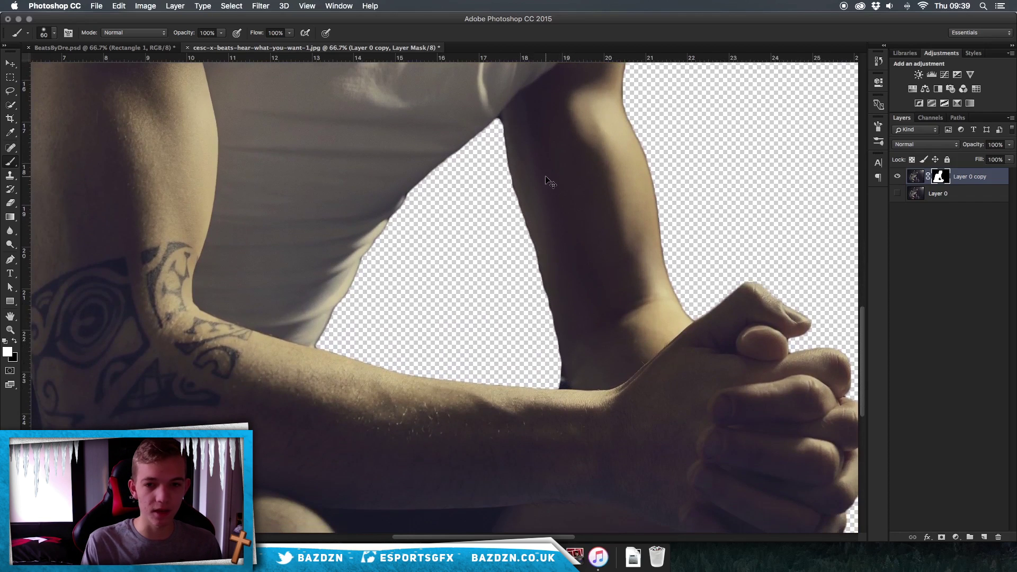
pyautogui.press('super+minus')
pyautogui.press('super+plus')
pyautogui.press('super+minus')
pyautogui.press('super+plus')
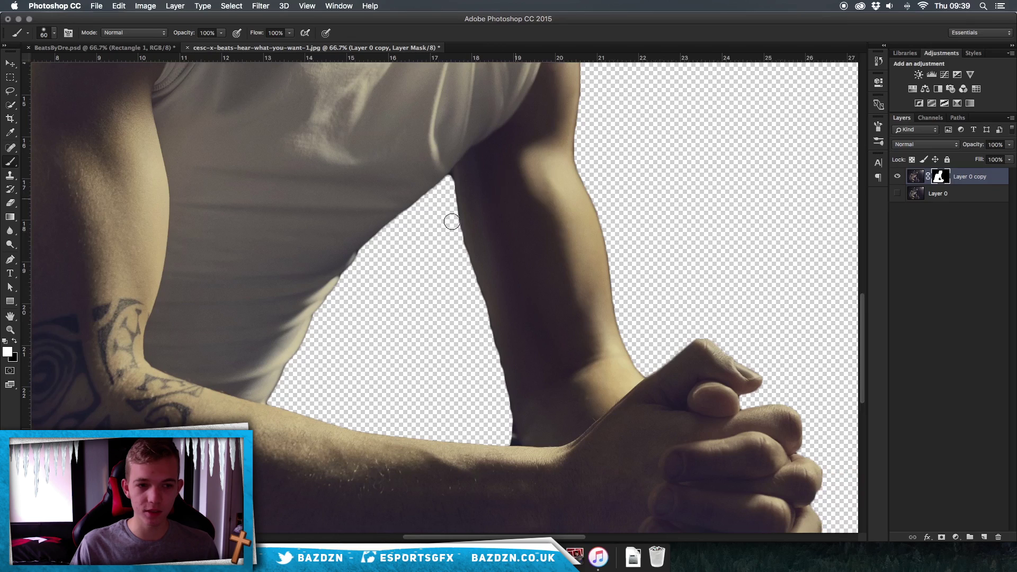
# - Set up the Eraser with a size of 200 px and a hardness of 100%
pyautogui.press('e')
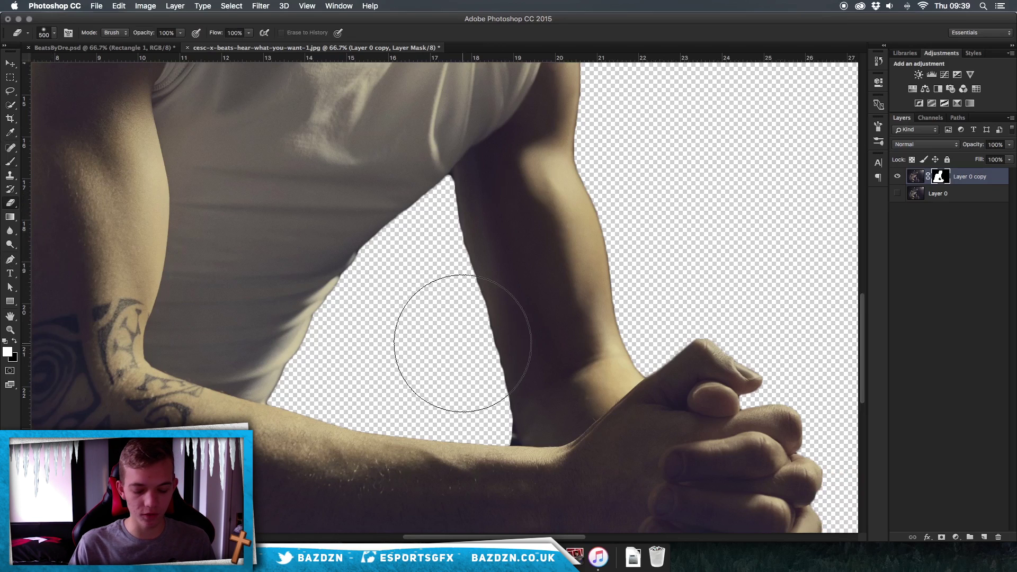
pyautogui.press('[')
pyautogui.press('[')
pyautogui.press('[')
pyautogui.press('[')
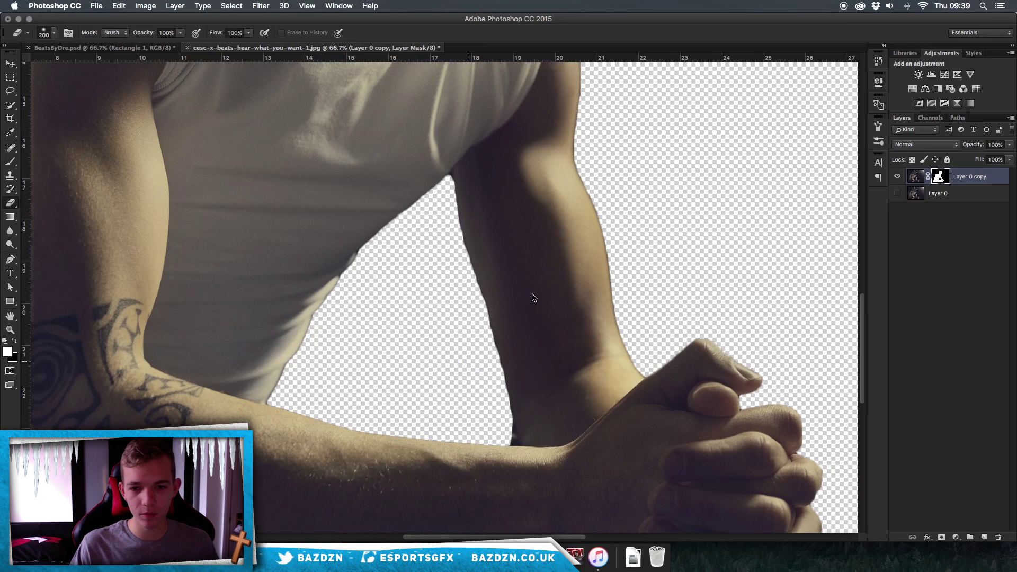
pyautogui.rightClick(532, 298)
pyautogui.moveTo(564, 287); pyautogui.dragTo(572, 289)
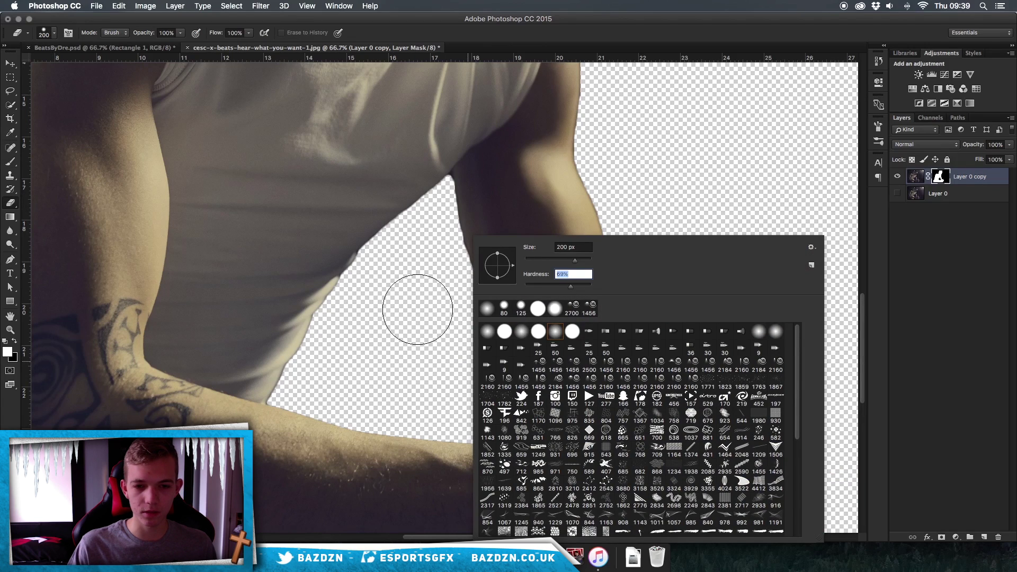
pyautogui.press('Return')
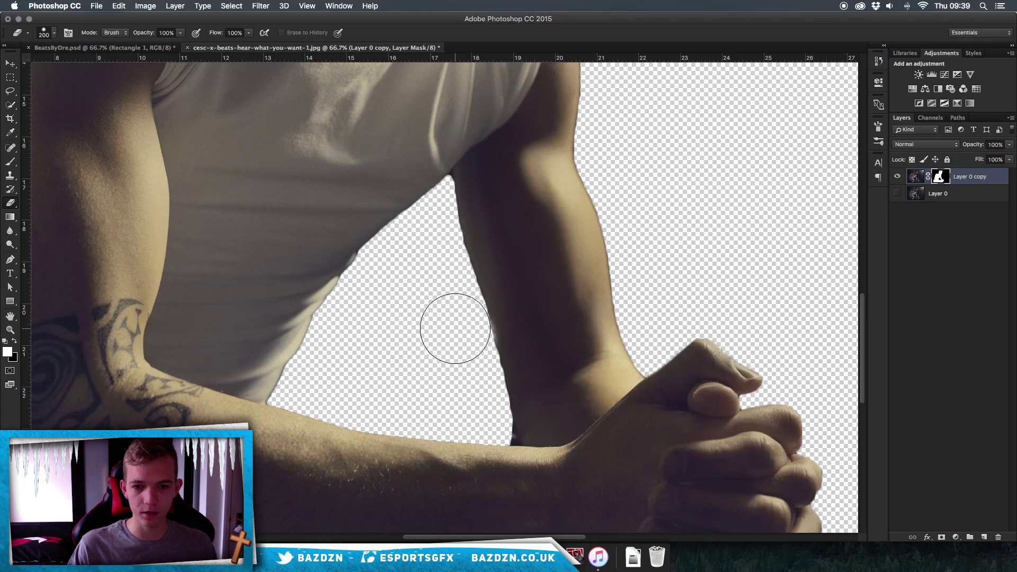
pyautogui.press('super+z')
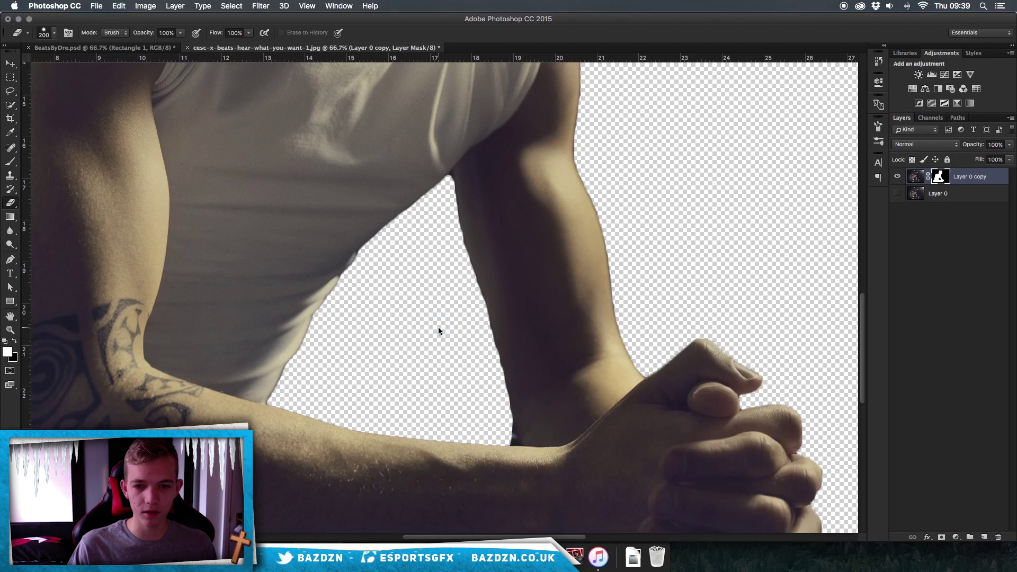
pyautogui.rightClick(516, 278)
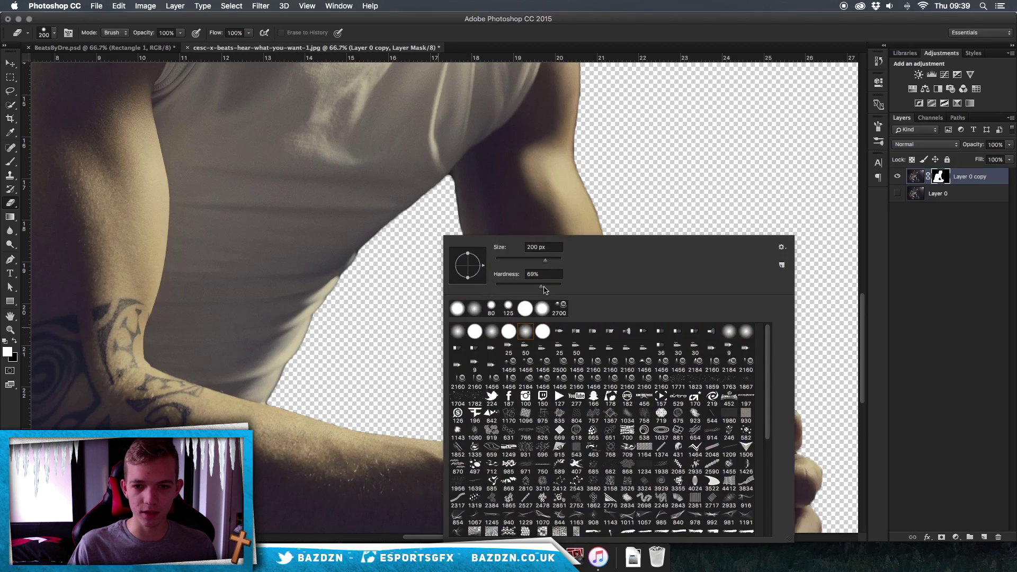
pyautogui.moveTo(542, 286); pyautogui.dragTo(590, 283)
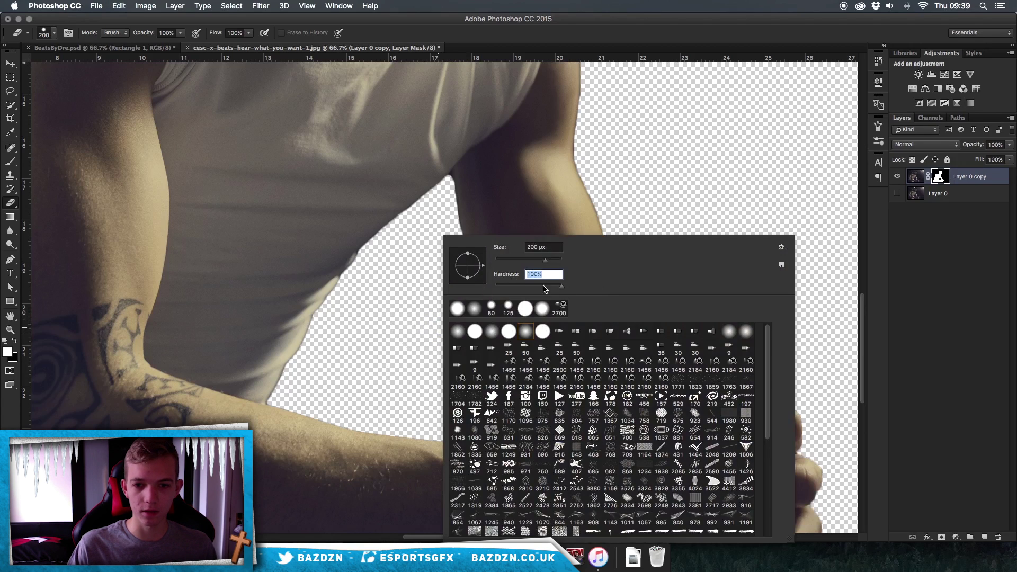
pyautogui.click(381, 335)
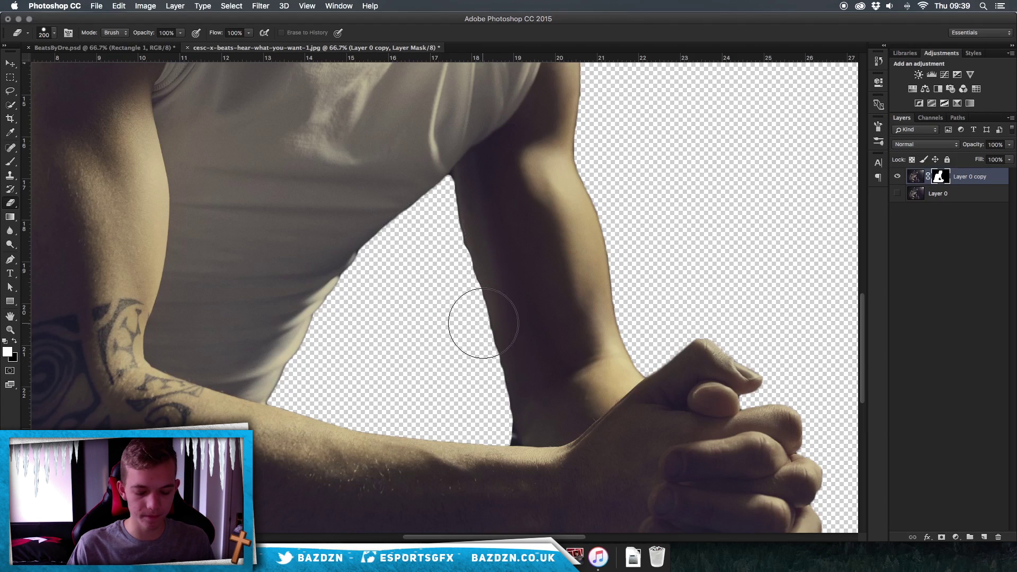
# - Try erasing the mask along the inner edge of the far arm with the Eraser at size 125, and undo the strokes
pyautogui.press('[')
pyautogui.press('[')
pyautogui.press('[')
pyautogui.press('super+1')
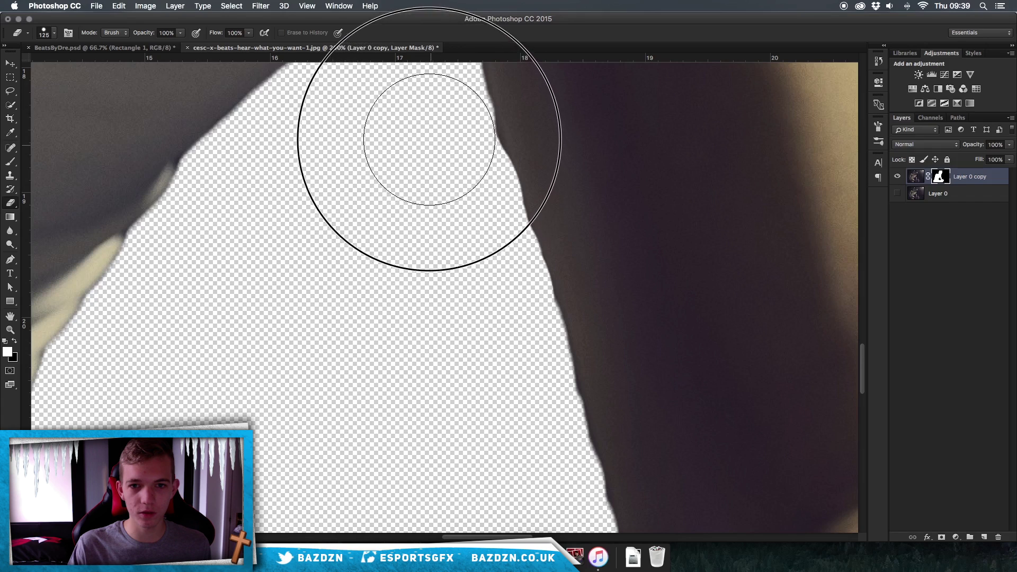
pyautogui.scroll(5, 430, 140)
pyautogui.click(480, 202)
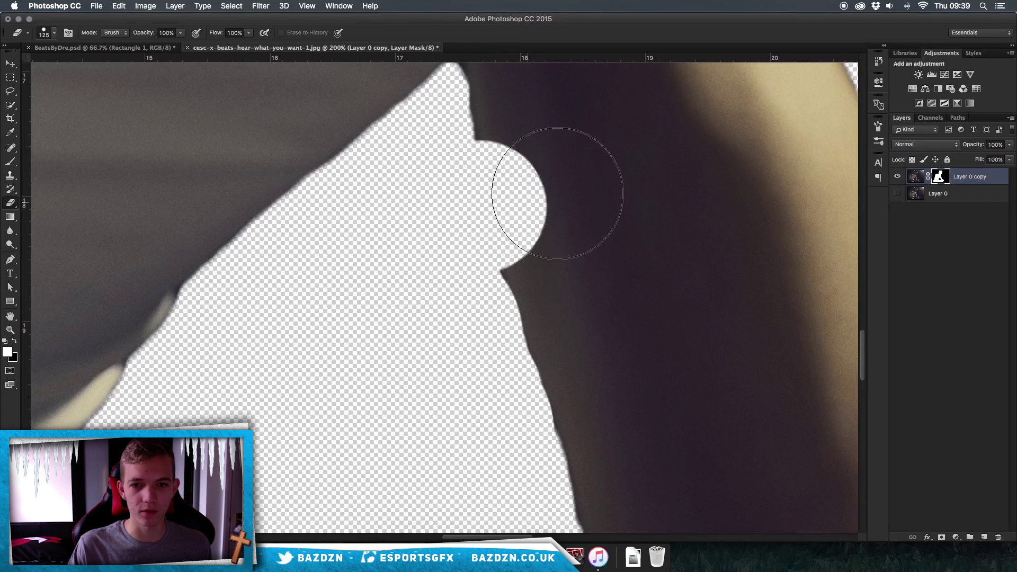
pyautogui.press('super+z')
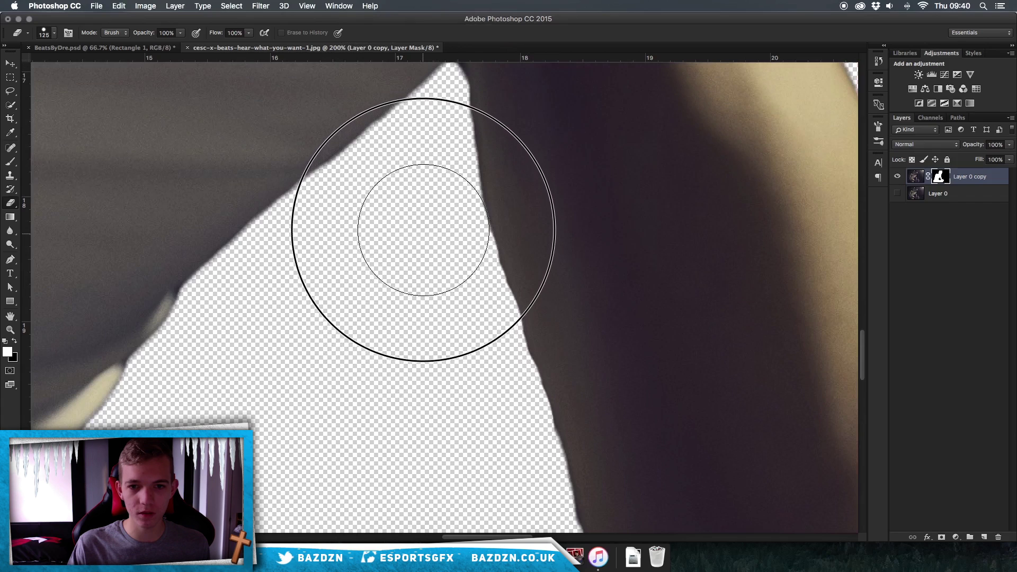
pyautogui.moveTo(424, 230); pyautogui.dragTo(421, 197)
pyautogui.press('super+z')
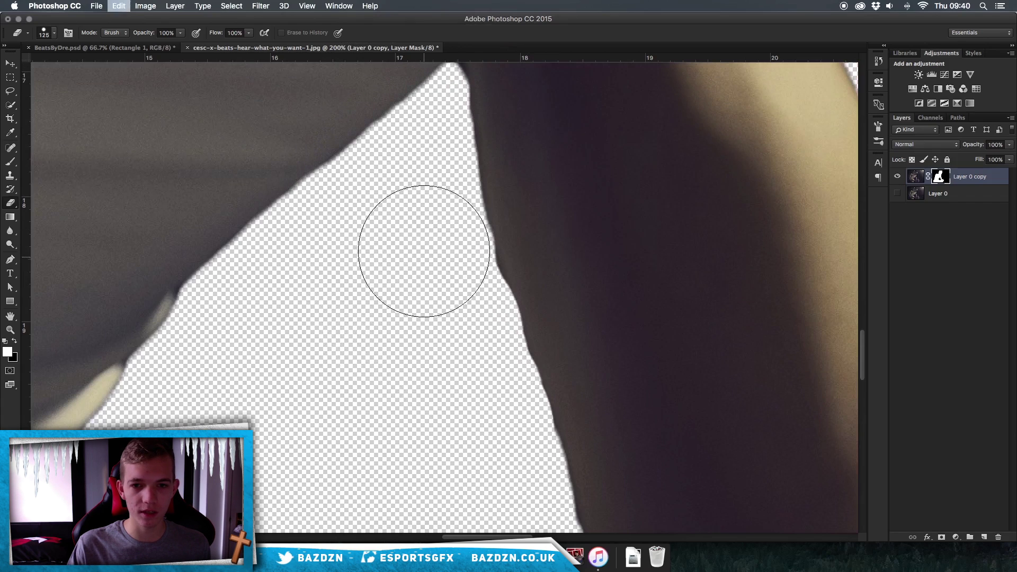
# - Reduce the Eraser to size 70 and smooth the layer mask along the arm's inner edge just below the armpit
pyautogui.press('[')
pyautogui.press('[')
pyautogui.press('[')
pyautogui.press('[')
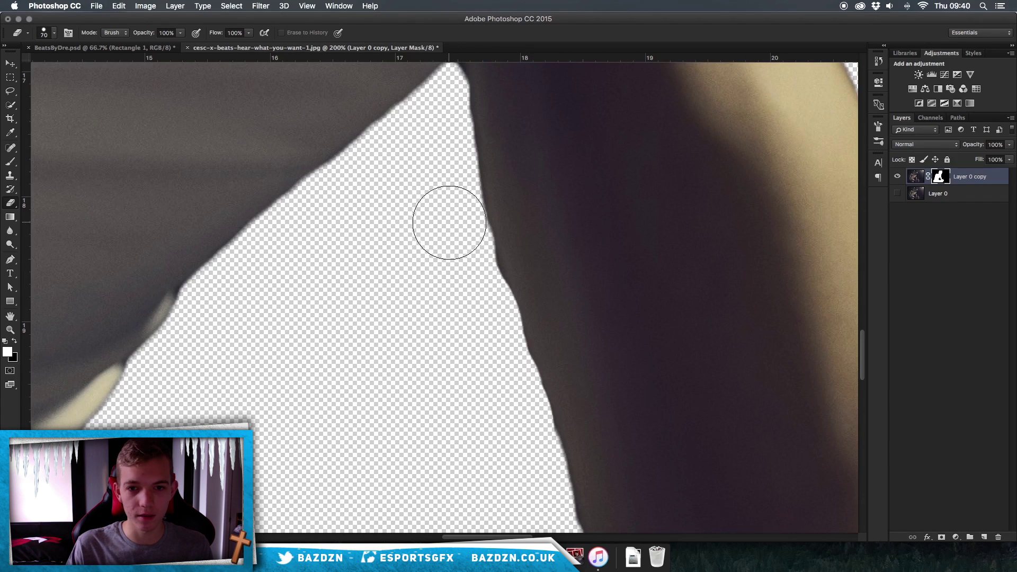
pyautogui.moveTo(450, 222); pyautogui.dragTo(433, 101)
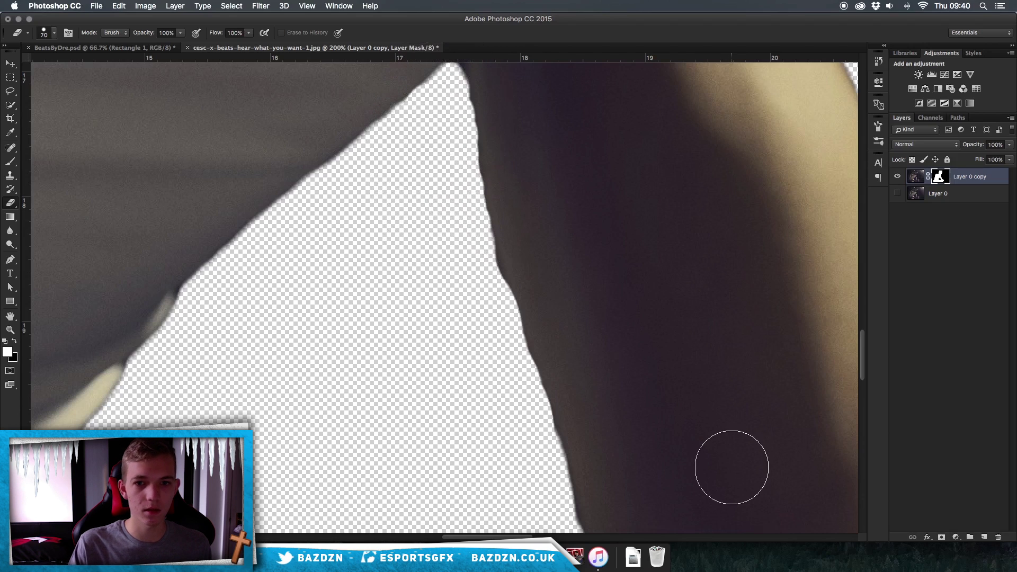
# - Start a Pen path at the armpit and run a segment down along the wavy inner edge of the far arm
pyautogui.press('super+minus')
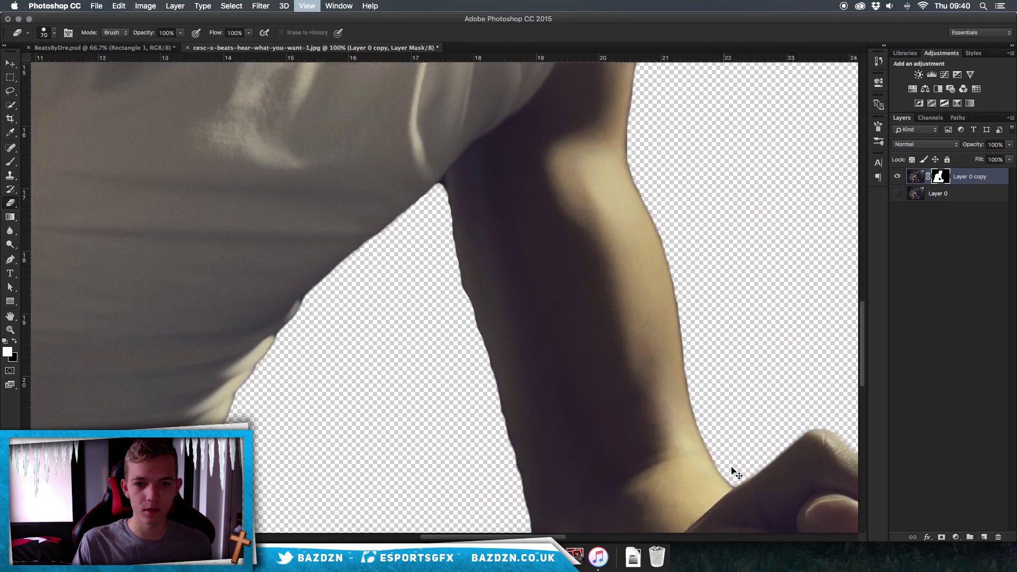
pyautogui.press('super+plus')
pyautogui.press('p')
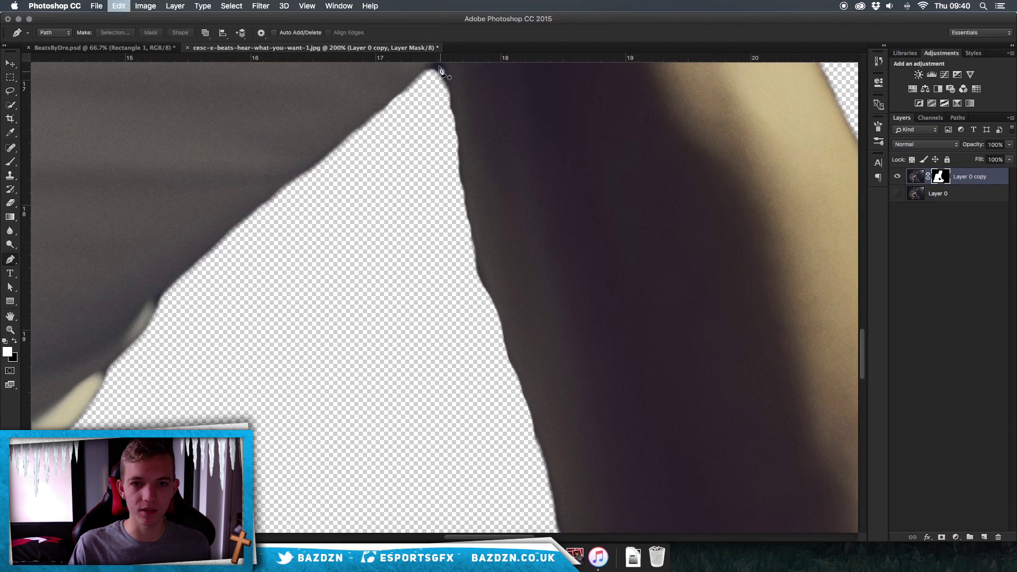
pyautogui.click(439, 71)
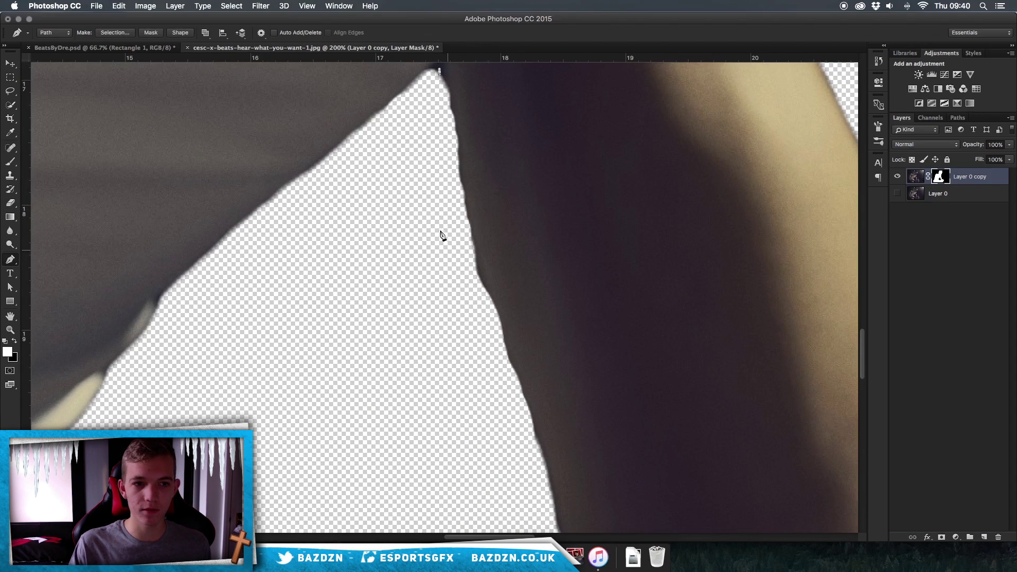
pyautogui.moveTo(528, 444); pyautogui.dragTo(522, 475)
pyautogui.press('super+z')
pyautogui.press('super+minus')
pyautogui.press('super+minus')
pyautogui.press('super+minus')
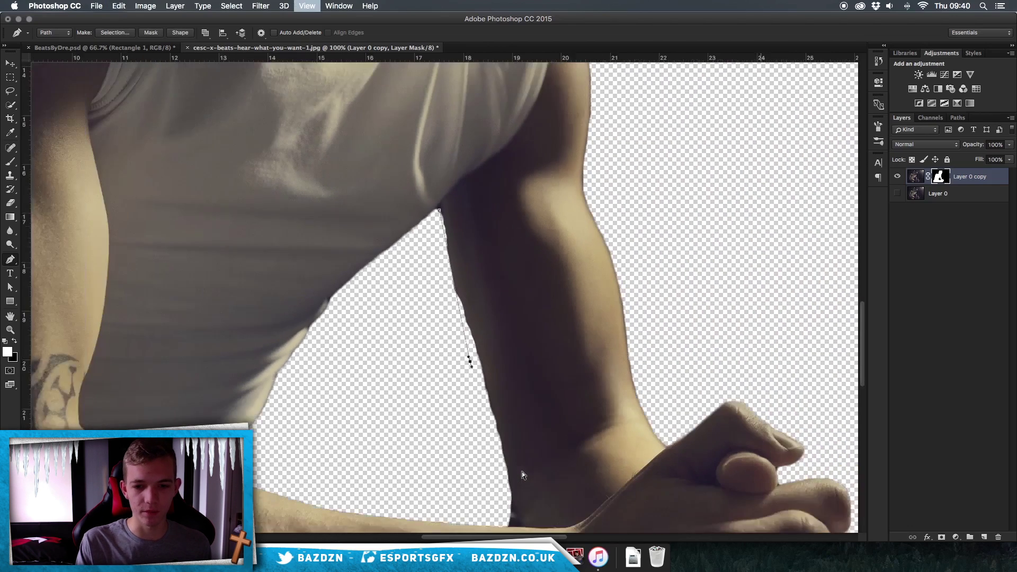
# - Continue the path down to the forearm and back up through the inside of the far arm to the armpit
pyautogui.click(496, 497)
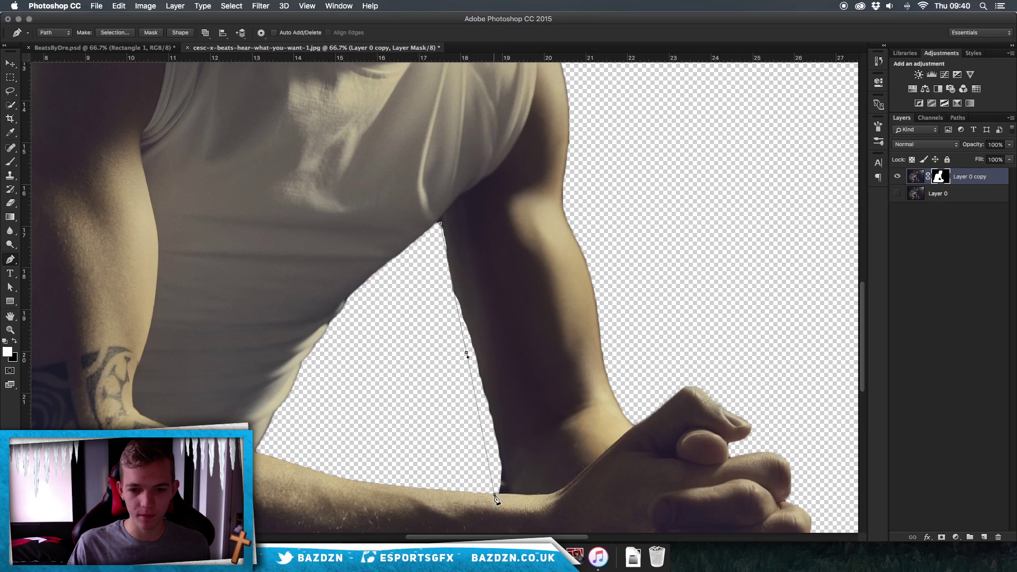
pyautogui.click(523, 509)
pyautogui.click(550, 422)
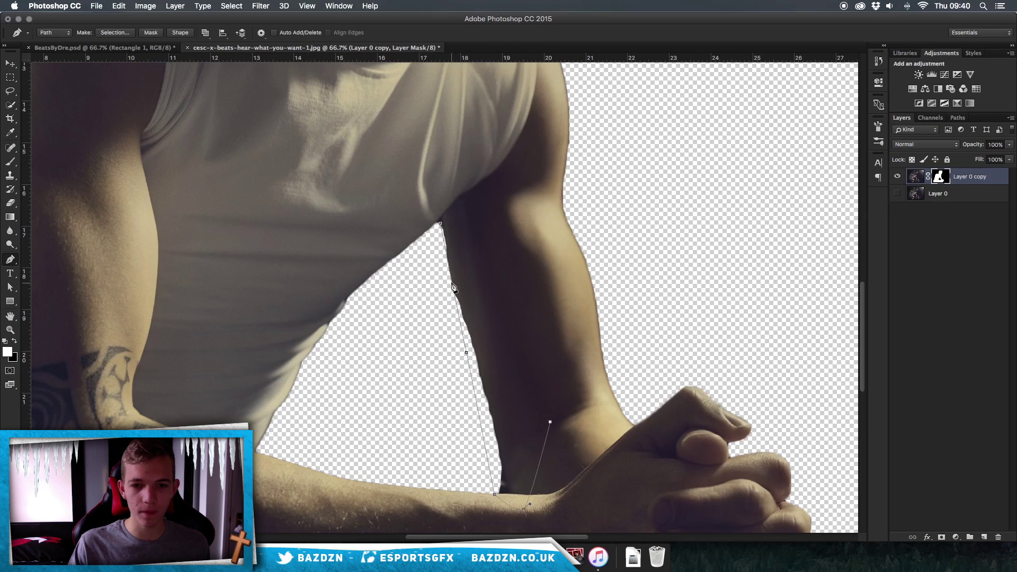
pyautogui.click(464, 301)
pyautogui.press('super+z')
pyautogui.click(460, 257)
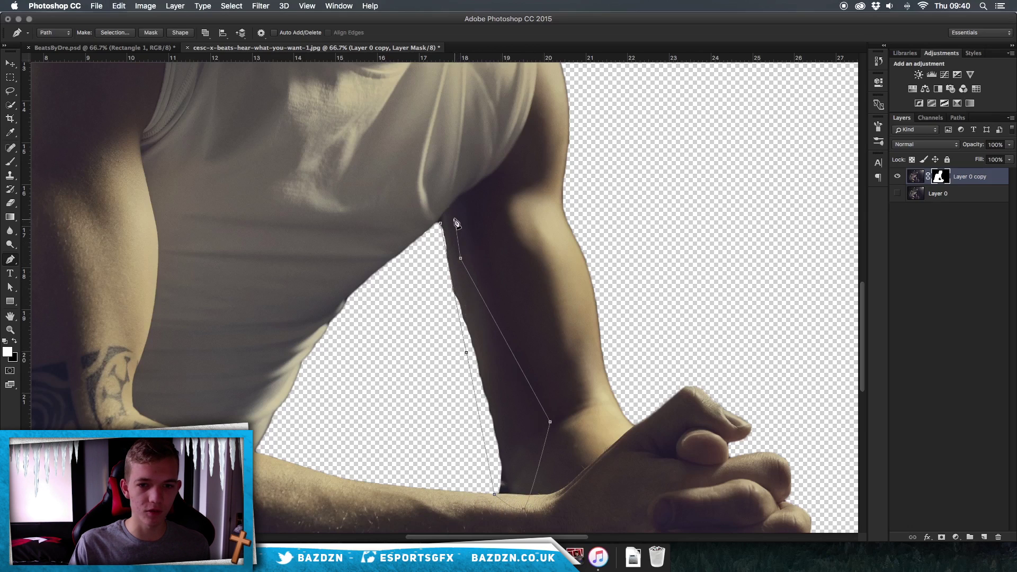
# - Fill the closed path on the layer mask to restore the missing inner edge of the arm
pyautogui.rightClick(470, 336)
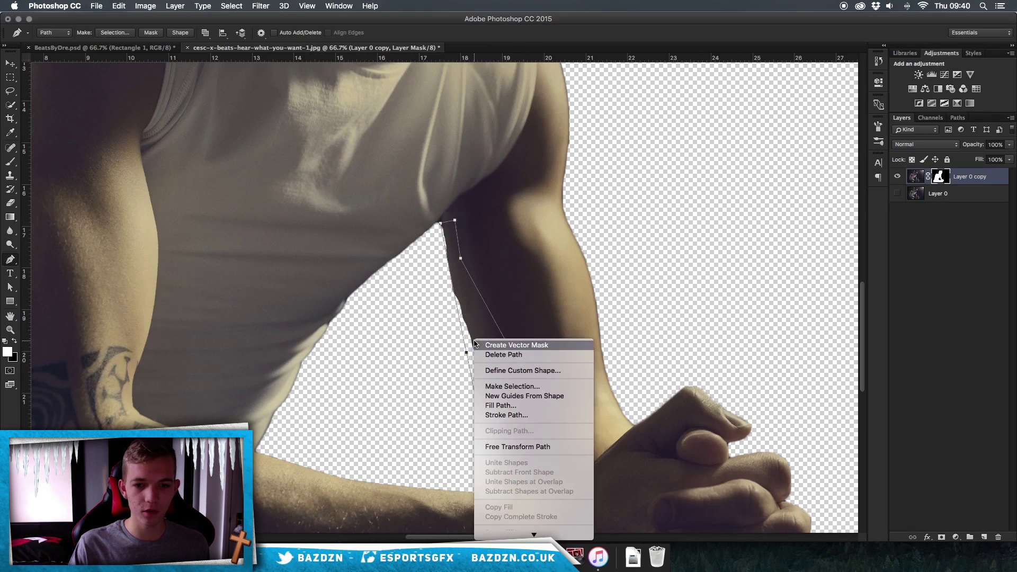
pyautogui.click(507, 407)
pyautogui.press('Return')
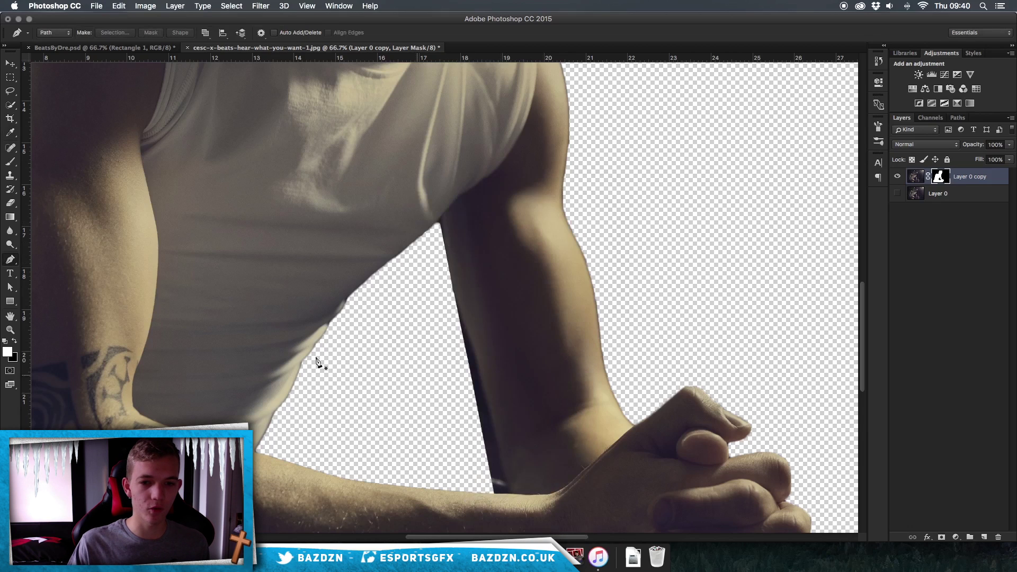
# - Begin a new Pen path along the forearm, spanning the base of the dark background strip beside the far arm
pyautogui.press('super+equal')
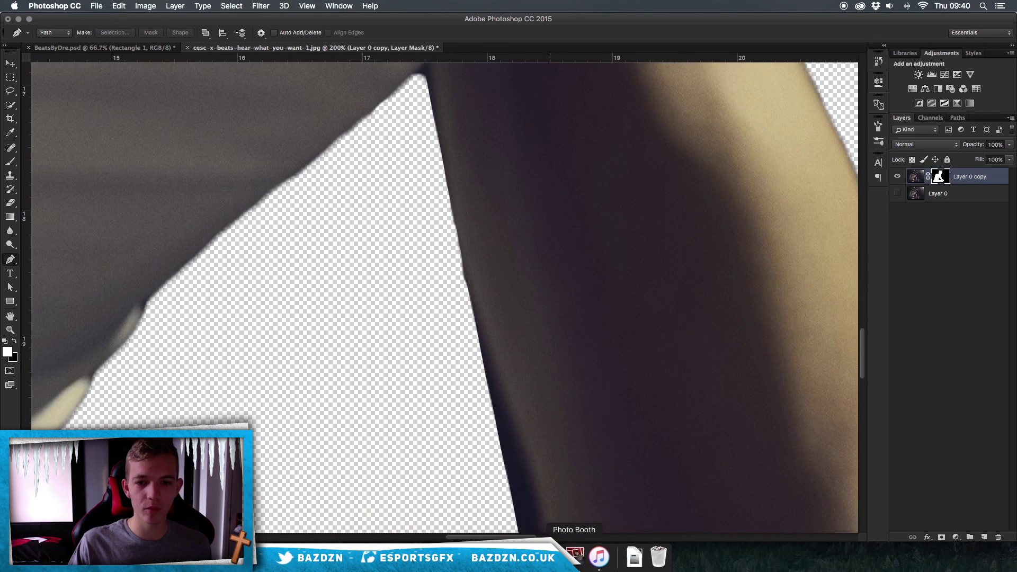
pyautogui.scroll(-10, 525, 419)
pyautogui.press('e')
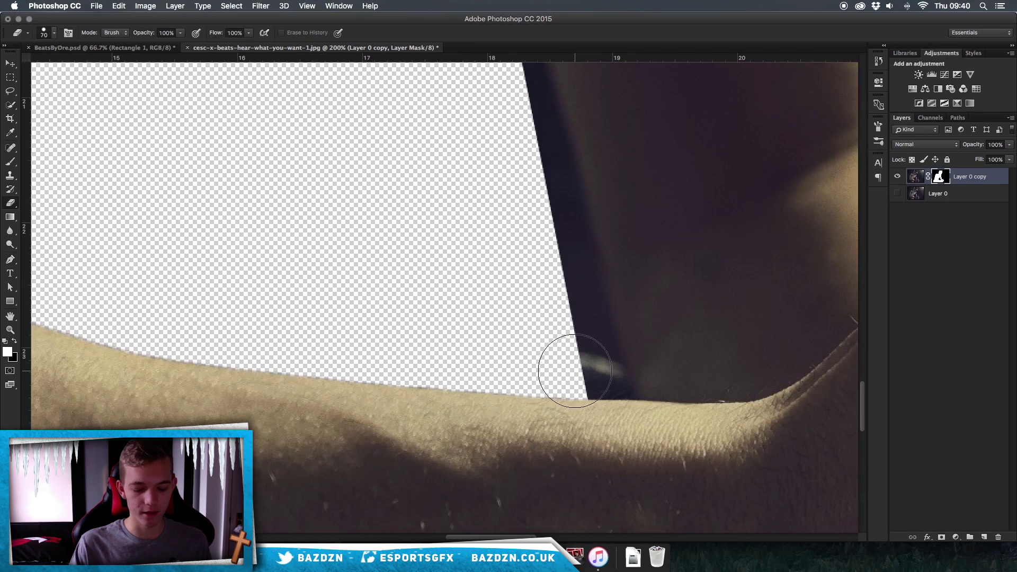
pyautogui.press('p')
pyautogui.click(587, 399)
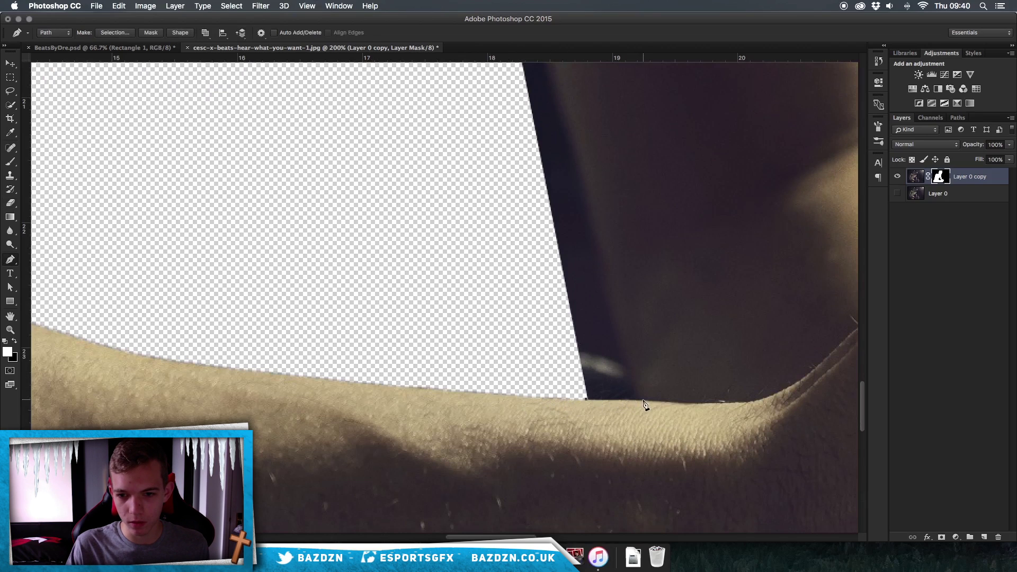
pyautogui.click(640, 401)
# - Continue the Pen path up the far arm's inner edge and back down through the transparent area, enclosing the dark background strip
pyautogui.scroll(5, 638, 401)
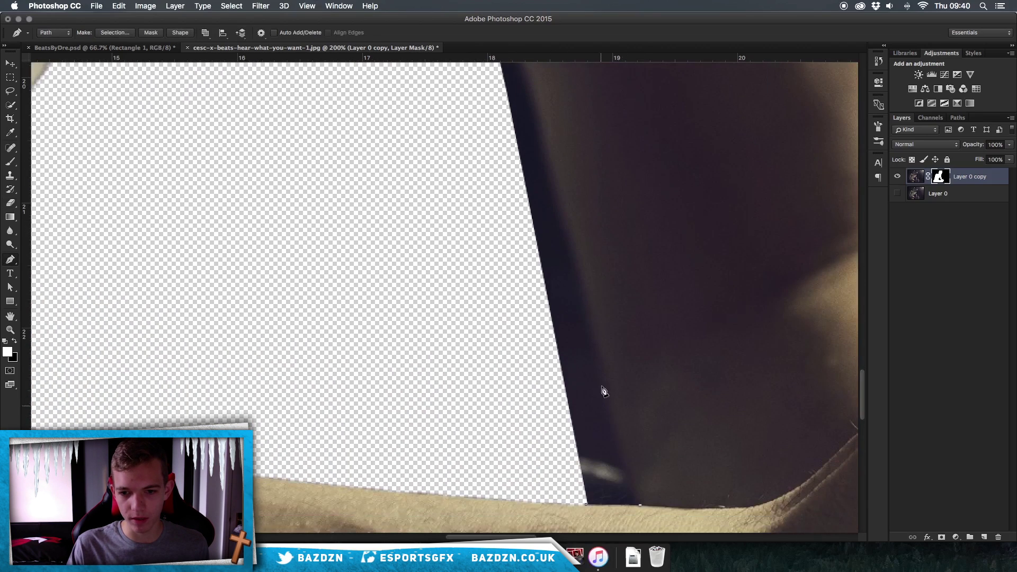
pyautogui.moveTo(597, 350); pyautogui.dragTo(583, 302)
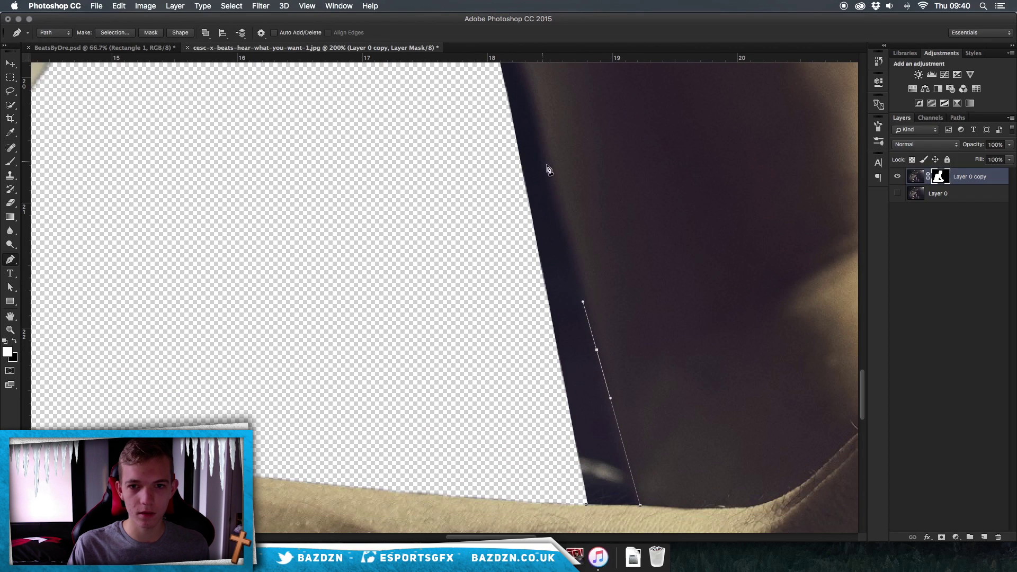
pyautogui.moveTo(549, 160); pyautogui.dragTo(431, 64)
pyautogui.scroll(7, 539, 140)
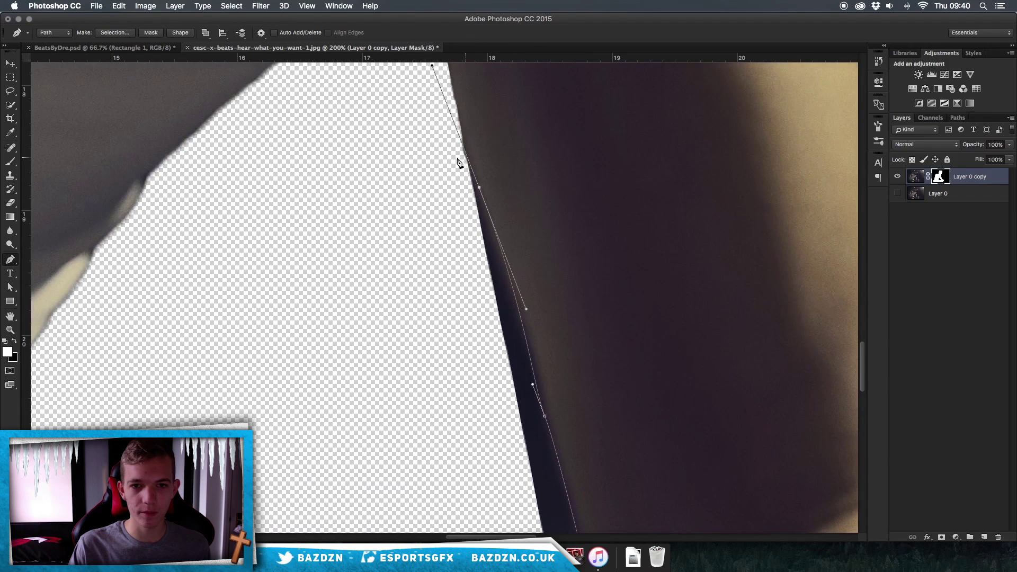
pyautogui.moveTo(451, 135); pyautogui.dragTo(444, 240)
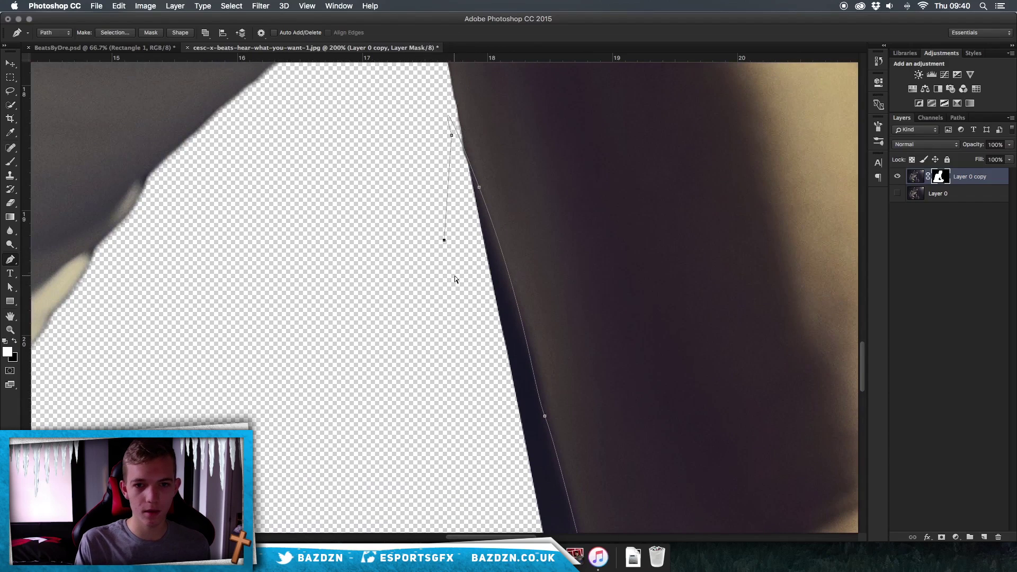
pyautogui.press('super+minus')
pyautogui.press('XF86AudioLowerVolume')
pyautogui.scroll(-5, 468, 483)
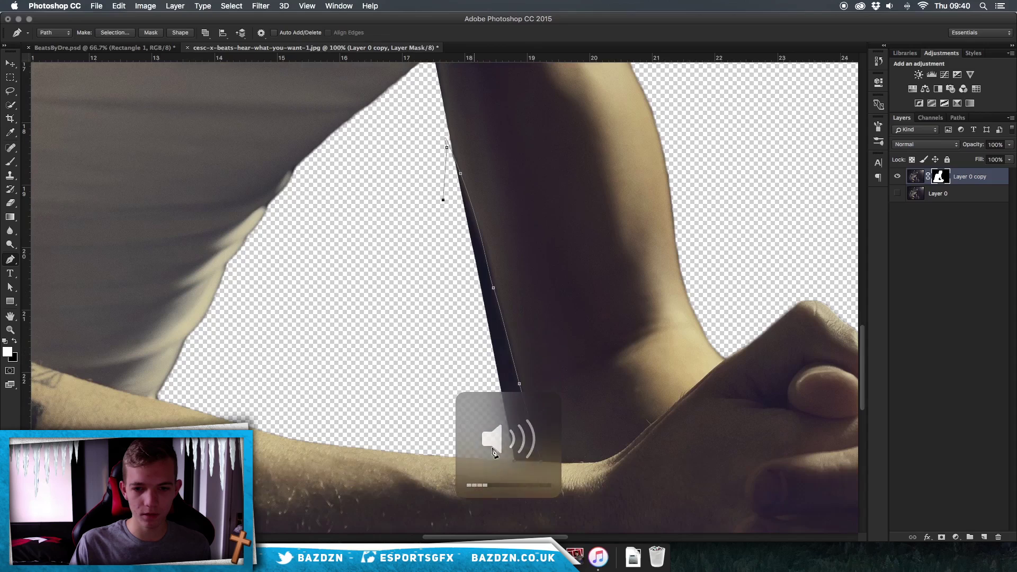
pyautogui.click(513, 407)
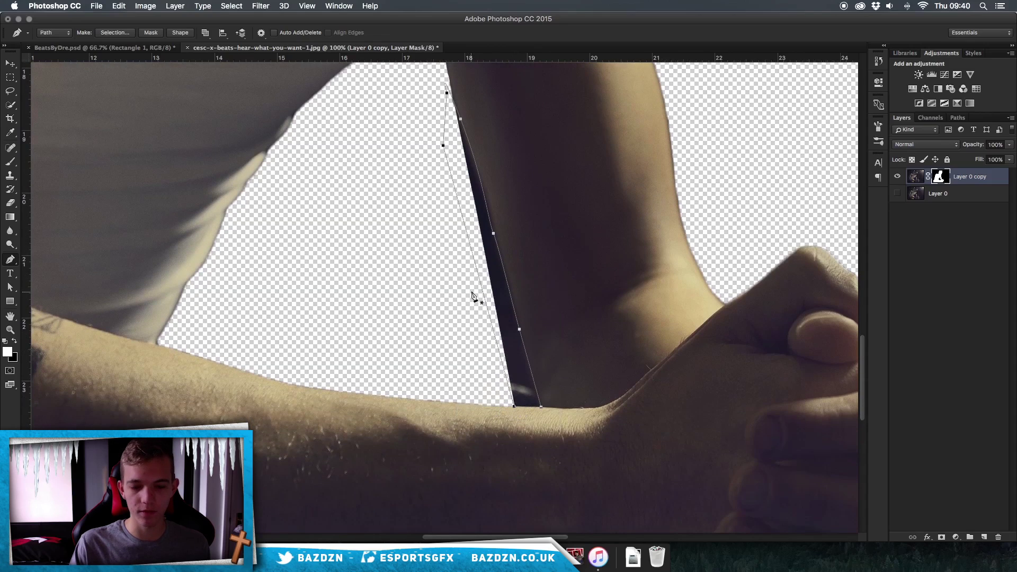
# - Turn the path into a selection, erase the dark strip beside the far arm on the layer mask, and deselect
pyautogui.rightClick(460, 279)
pyautogui.press('Escape')
pyautogui.rightClick(476, 319)
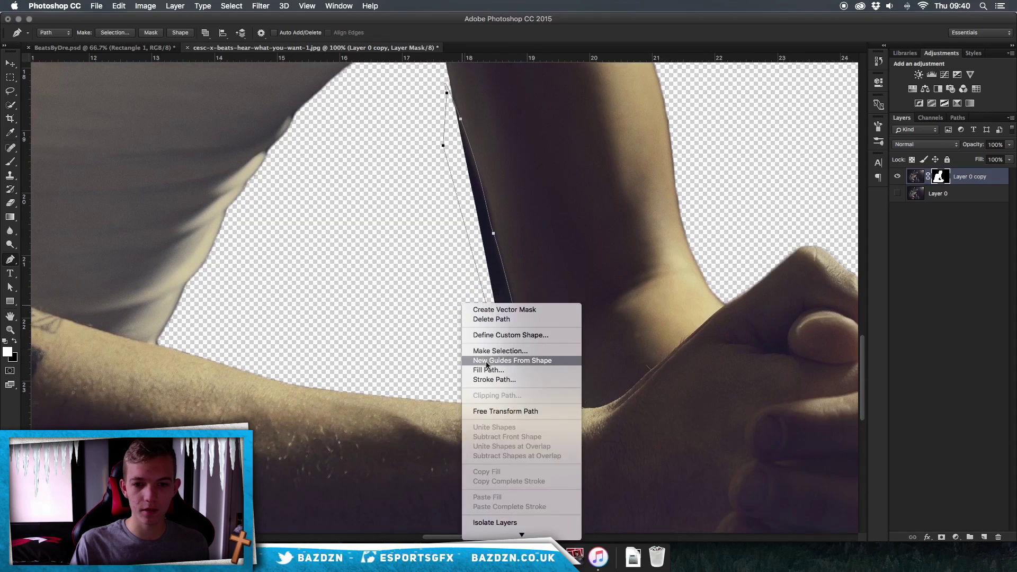
pyautogui.click(488, 351)
pyautogui.press('Return')
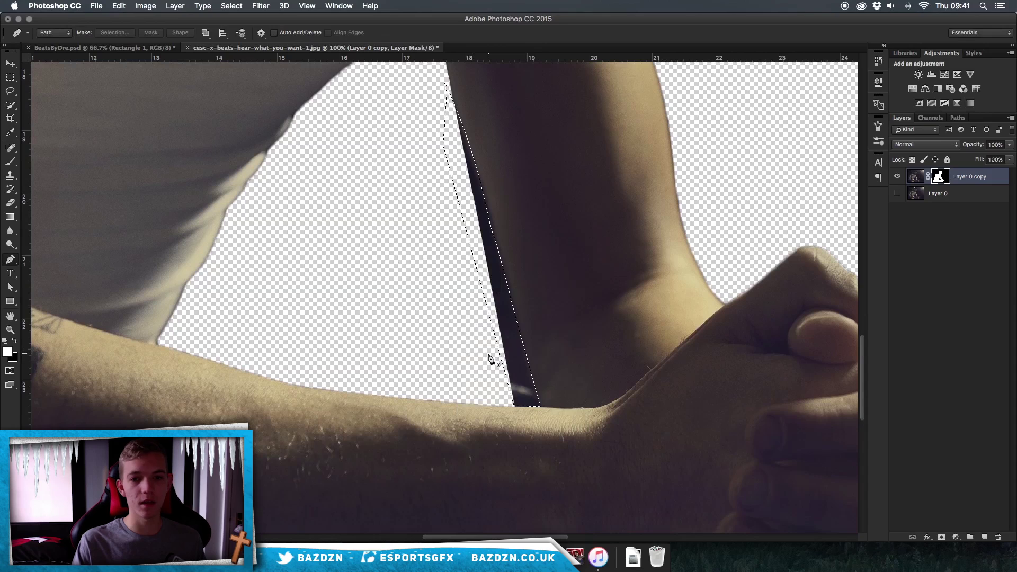
pyautogui.press('Delete')
pyautogui.press('super+d')
# - Examine the man's complete cutout against the transparent background
pyautogui.press('super+minus')
pyautogui.press('super+minus')
pyautogui.press('super+minus')
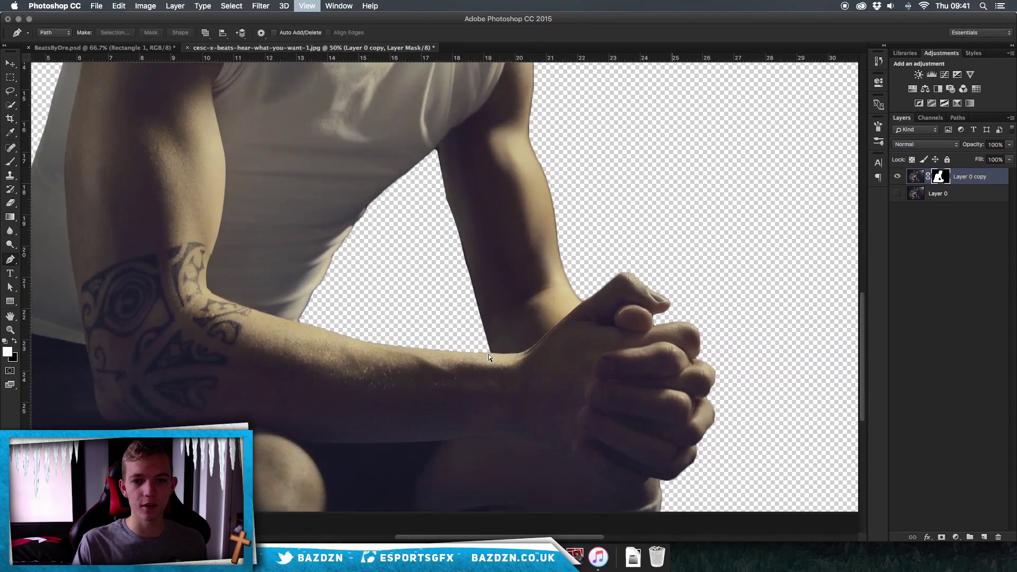
pyautogui.press('super+minus')
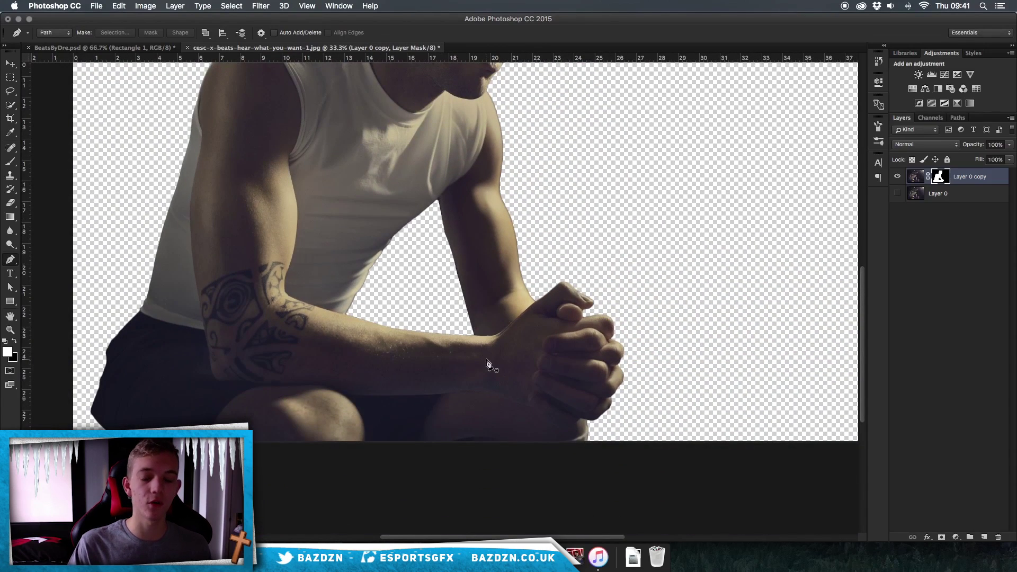
pyautogui.press('super+minus')
pyautogui.press('super+minus')
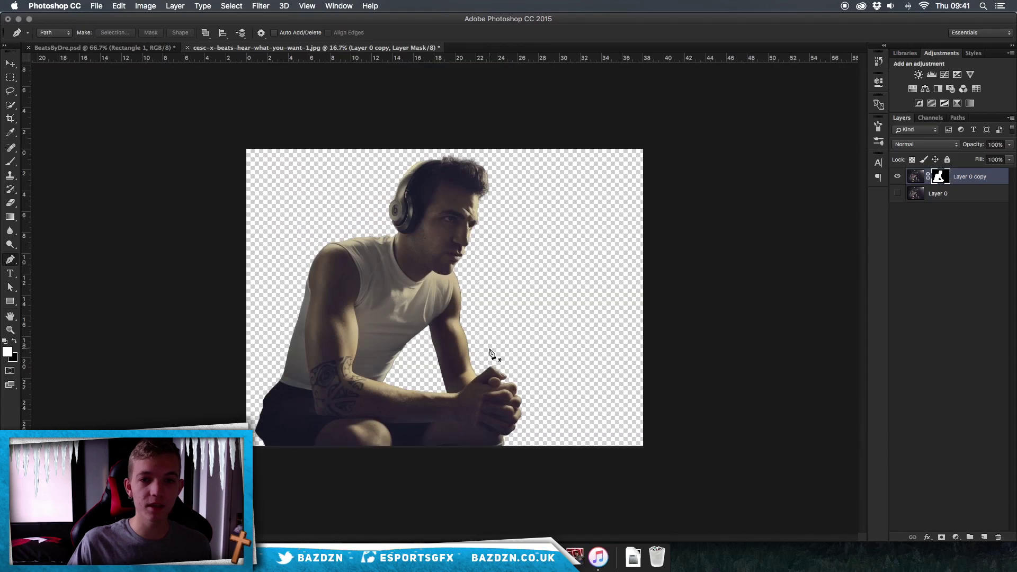
pyautogui.press('super+0')
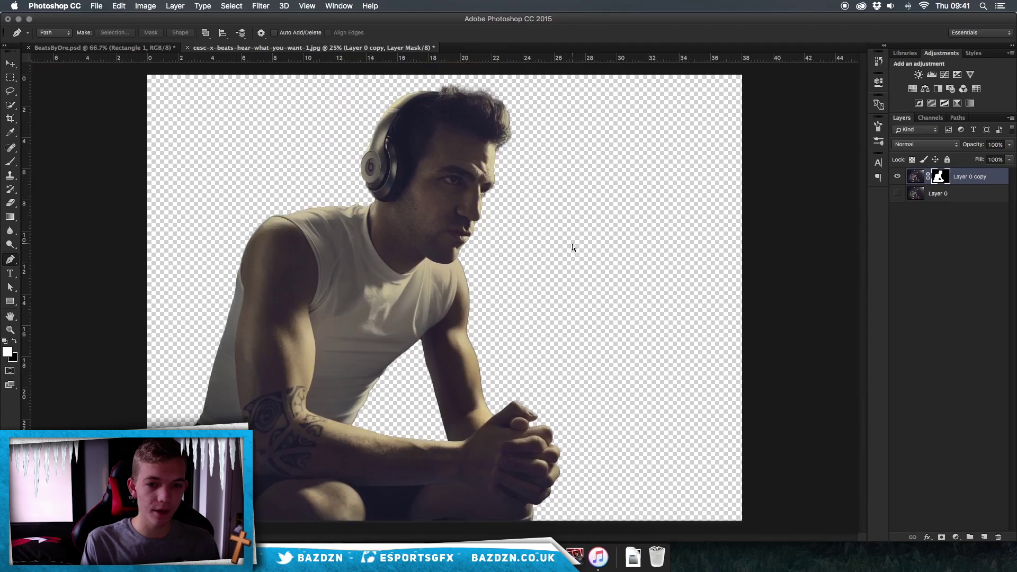
pyautogui.press('super+minus')
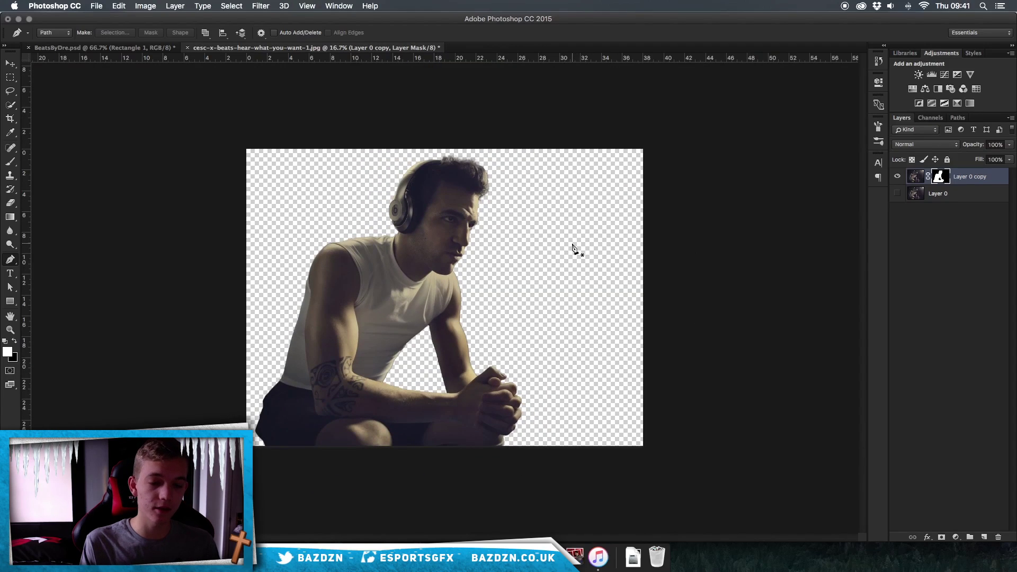